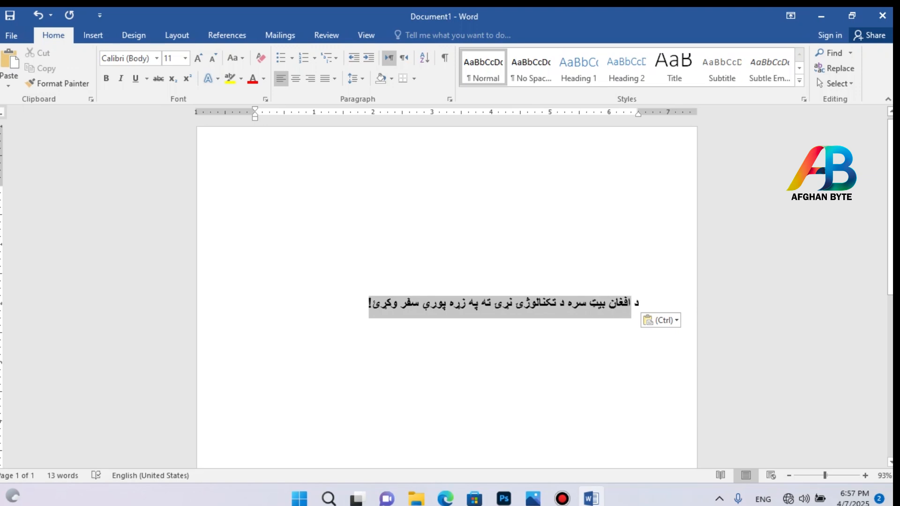
Step: Clear the old text and blank lines, and put the sentence "د افغان بیټ سره د تکنالوژۍ نړۍ ته په زړه پورې سفر وکړئ!" on the first line
key(Delete)
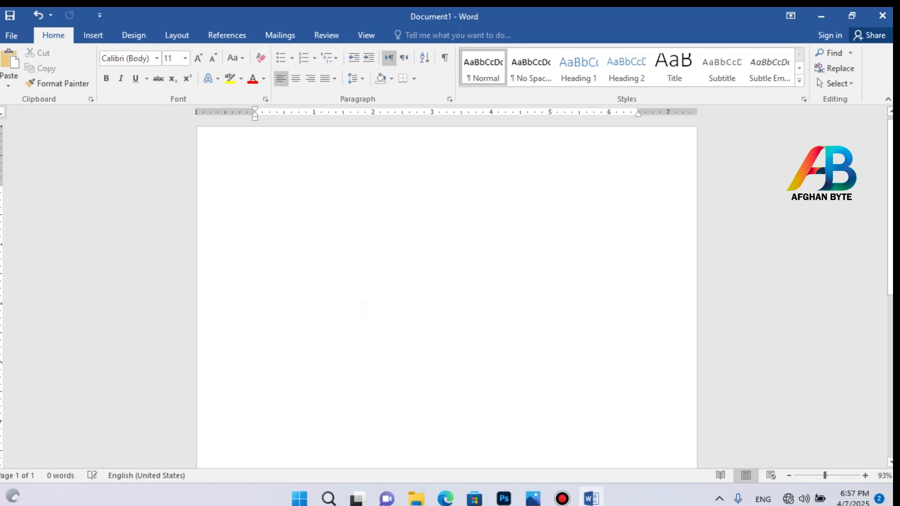
key(BackSpace)
key(BackSpace)
key(BackSpace)
key(BackSpace)
key(BackSpace)
key(BackSpace)
text(د افغان بیټ سره د ټکنالوژۍ نړۍ ته په زړه پورې سفر وکړئ!)
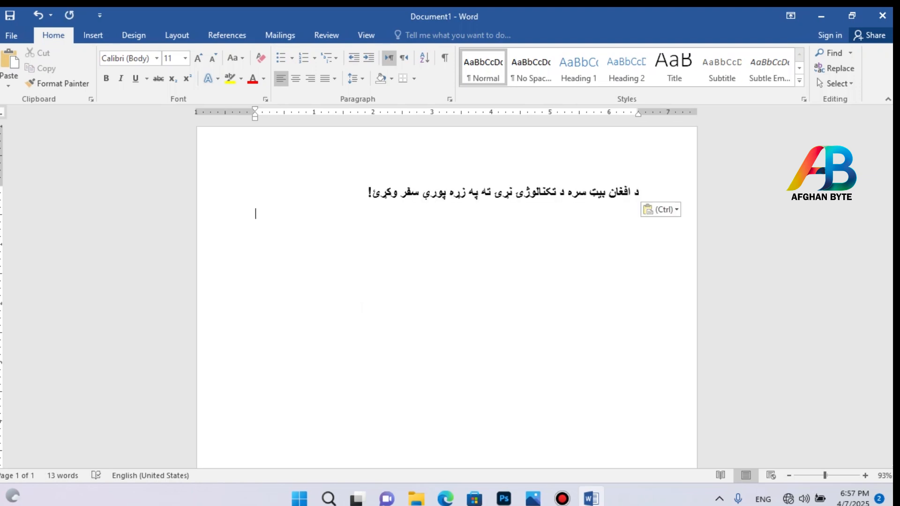
Step: Duplicate the Pashto sentence a few blank lines below the original
drag(368, 193, 656, 192)
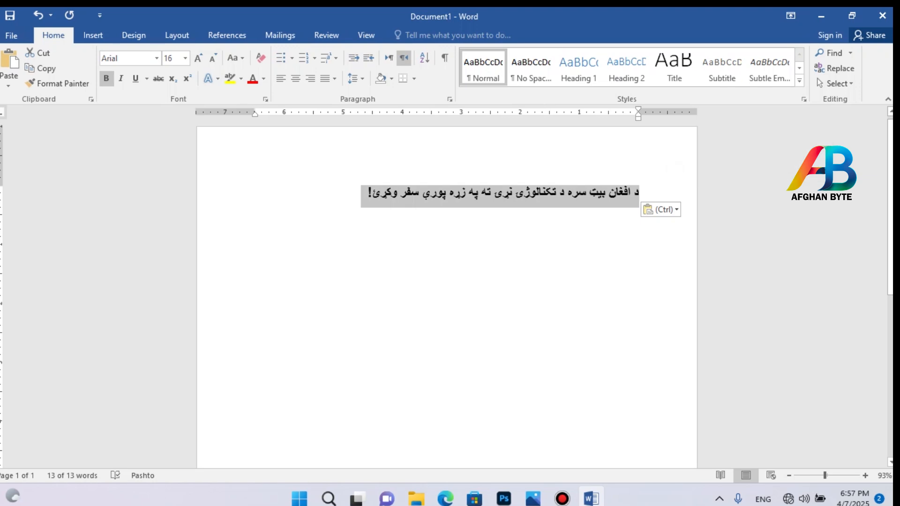
click(639, 261)
drag(368, 192, 642, 193)
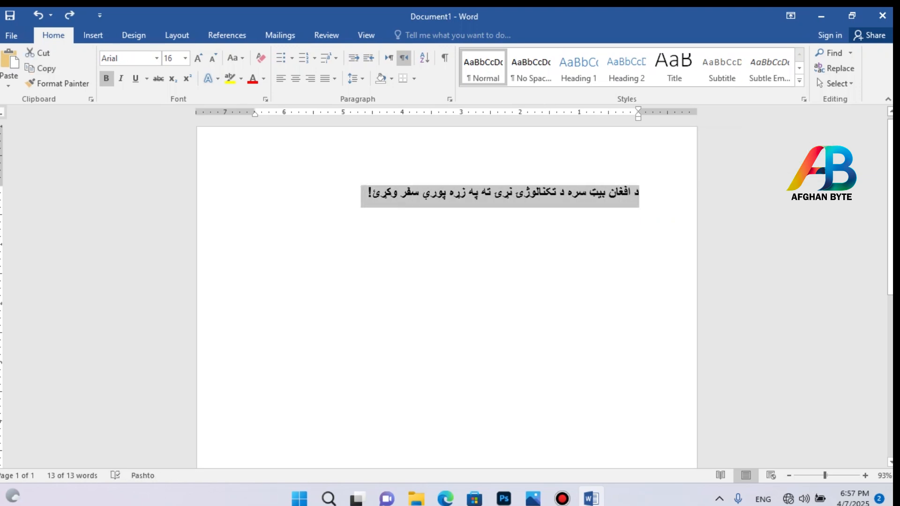
click(639, 240)
key(Return)
key(Return)
key(Return)
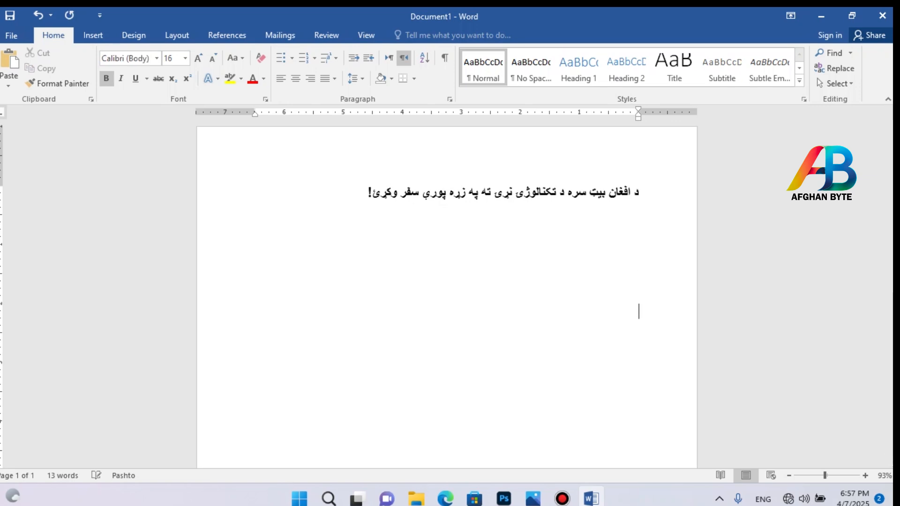
text(د افغان بیټ سره د تکنالوژۍ نړۍ ته په زړه پورې سفر وکړئ!)
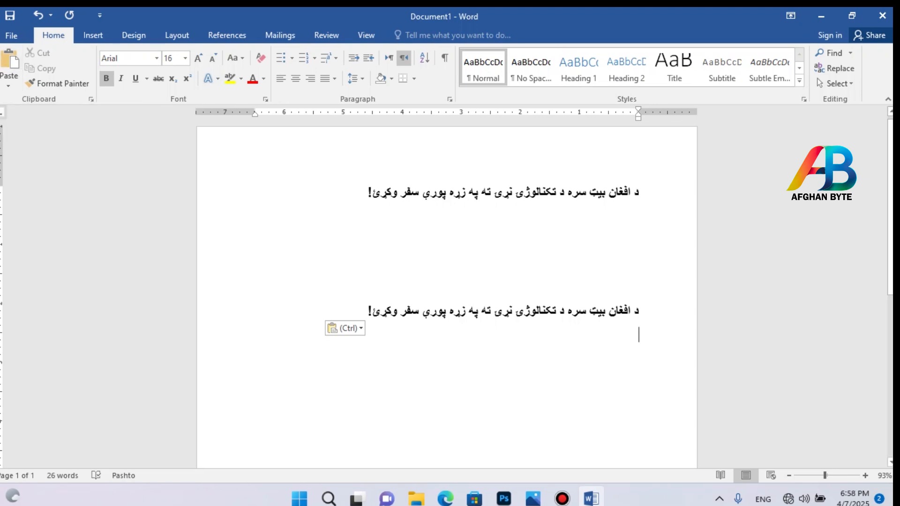
Step: Delete the lower copy of the sentence along with the blank lines above it
mouse_move(511, 288)
mouse_down()
mouse_move(524, 311)
mouse_move(525, 289)
mouse_up()
drag(367, 311, 639, 312)
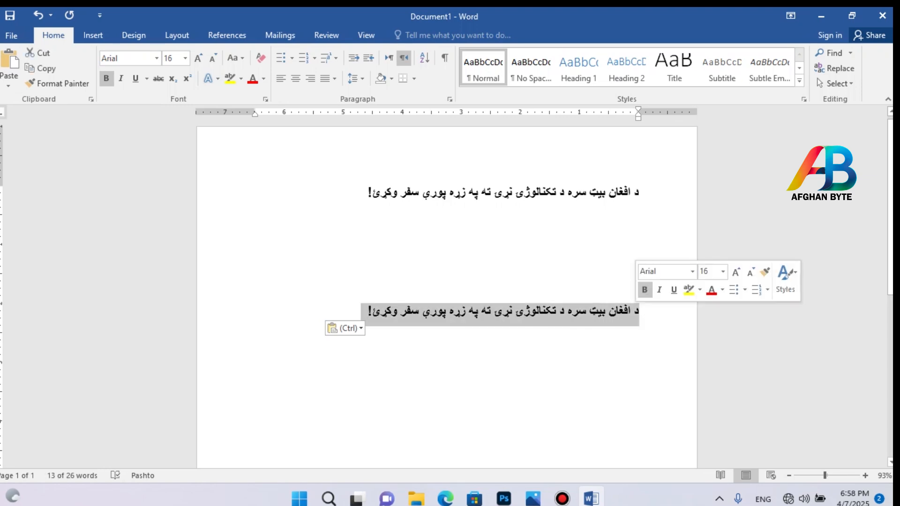
key(BackSpace)
key(BackSpace)
key(BackSpace)
key(BackSpace)
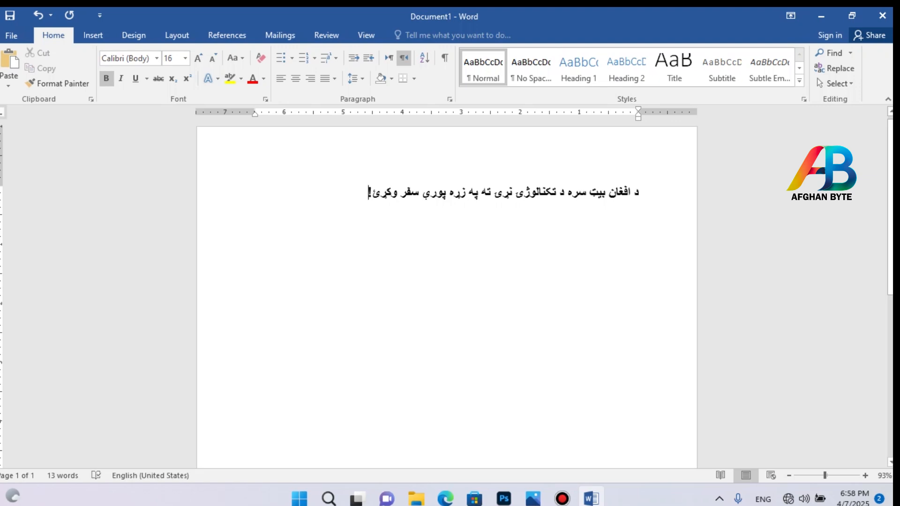
Step: Copy the whole Pashto sentence and show the Clipboard pane
drag(368, 193, 641, 193)
key(ctrl+c)
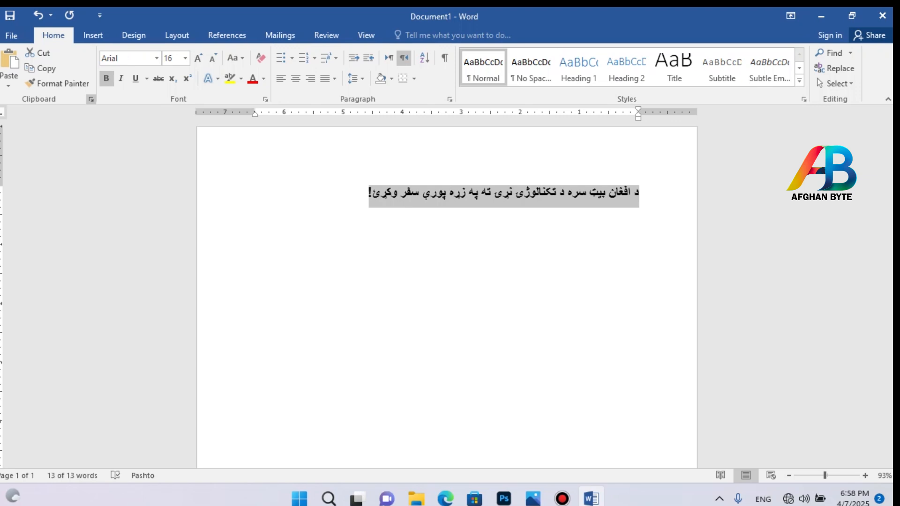
click(91, 99)
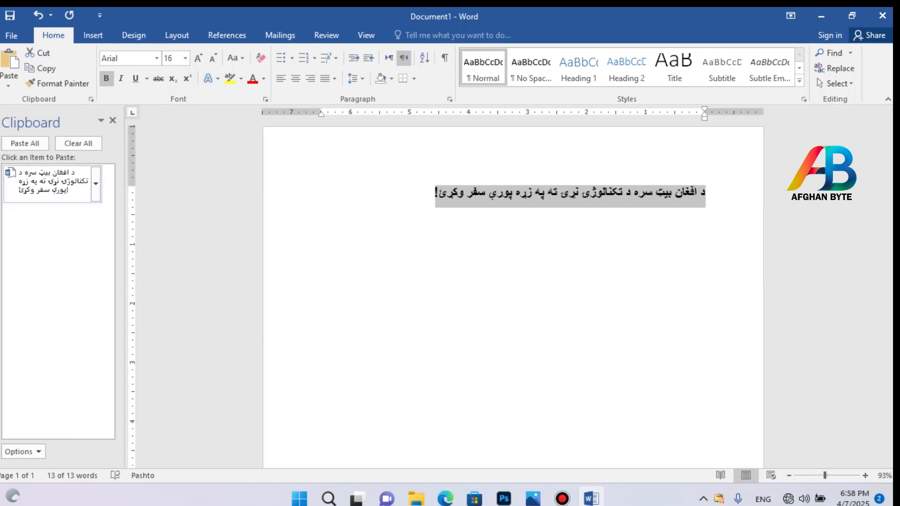
Step: Paste the copied sentence three times in a row a few lines below the original
click(322, 274)
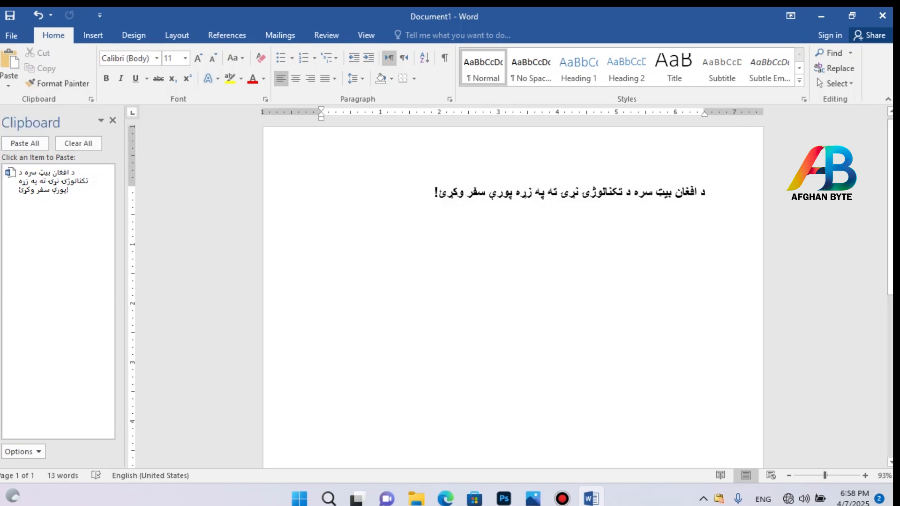
key(ctrl+v)
key(ctrl+v)
key(ctrl+v)
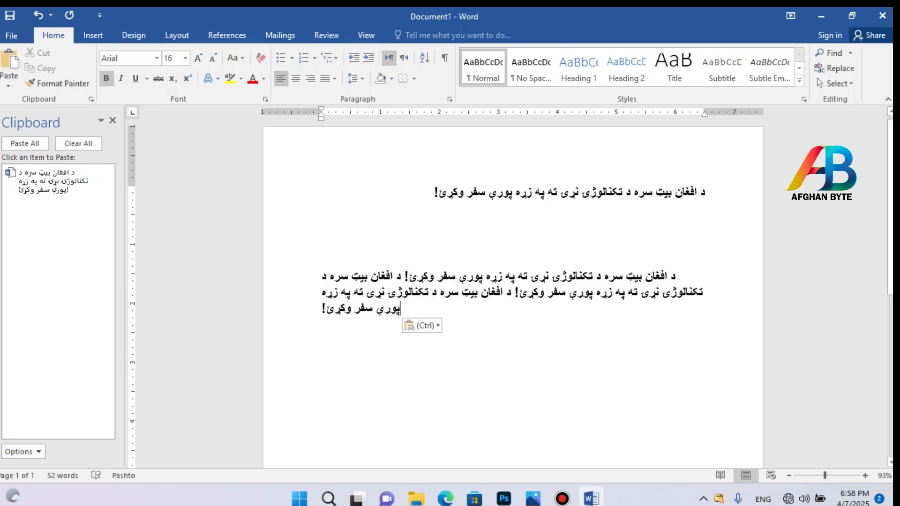
Step: Delete the three pasted copies with their blank lines, and close the Clipboard pane
drag(403, 309, 680, 272)
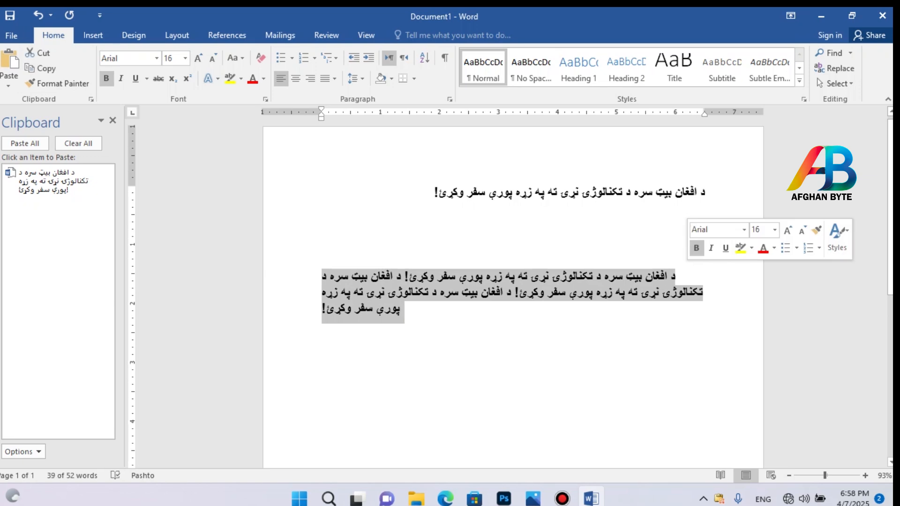
key(BackSpace)
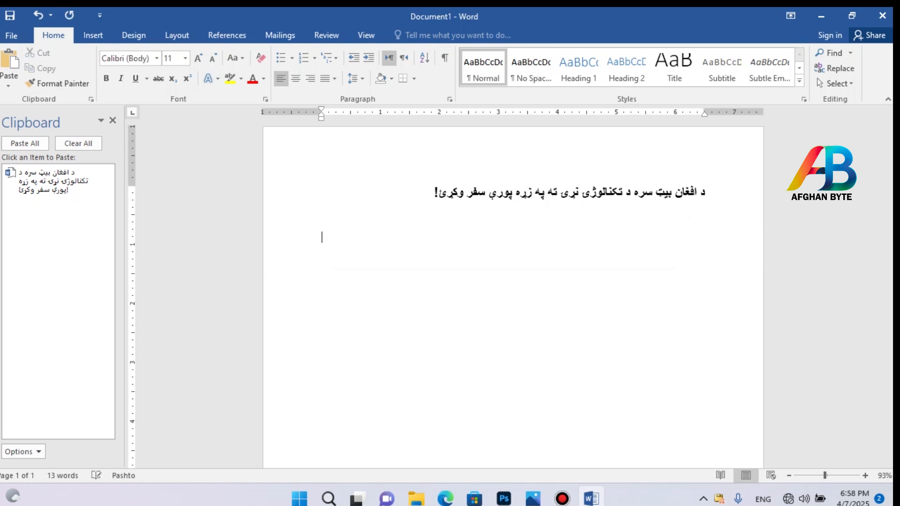
key(BackSpace)
key(BackSpace)
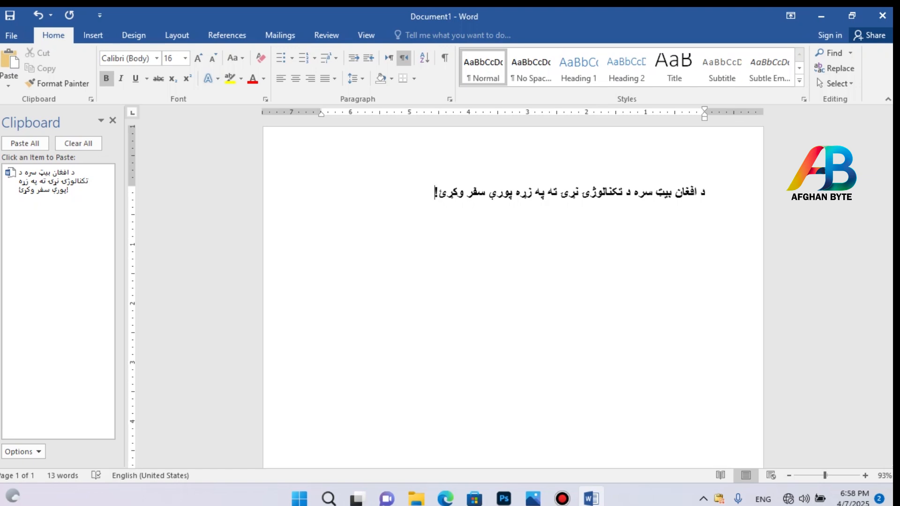
click(113, 121)
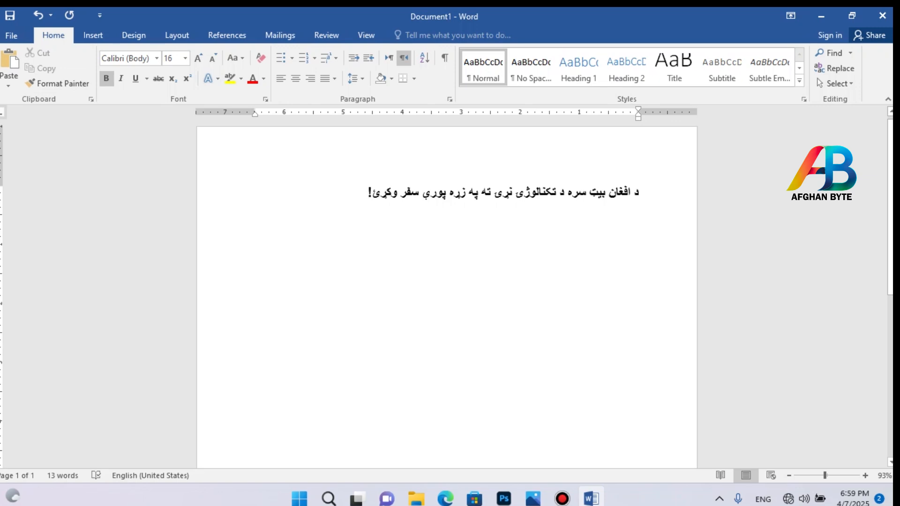
Step: Set a line below the original sentence to right-to-left direction and paste the copied sentence there, leaving a blank line between them
key(alt+shift)
key(ctrl+a)
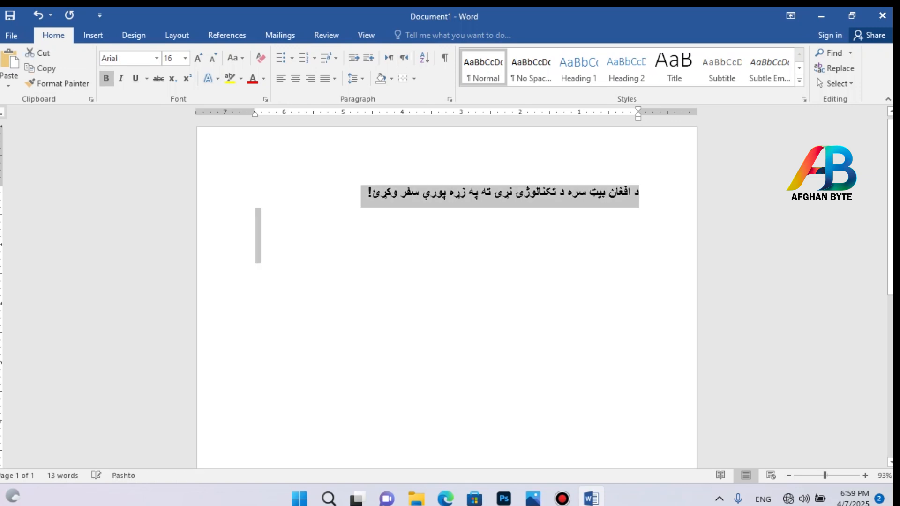
key(ctrl+shift)
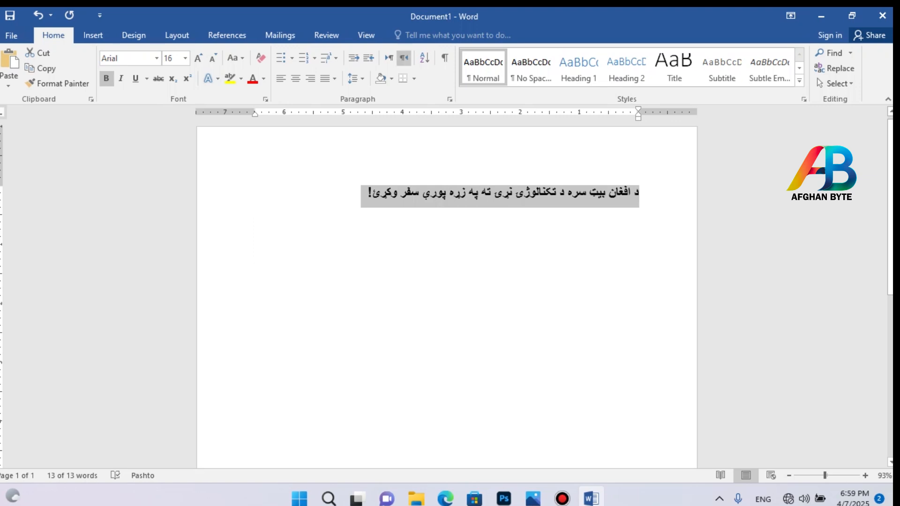
double_click(255, 232)
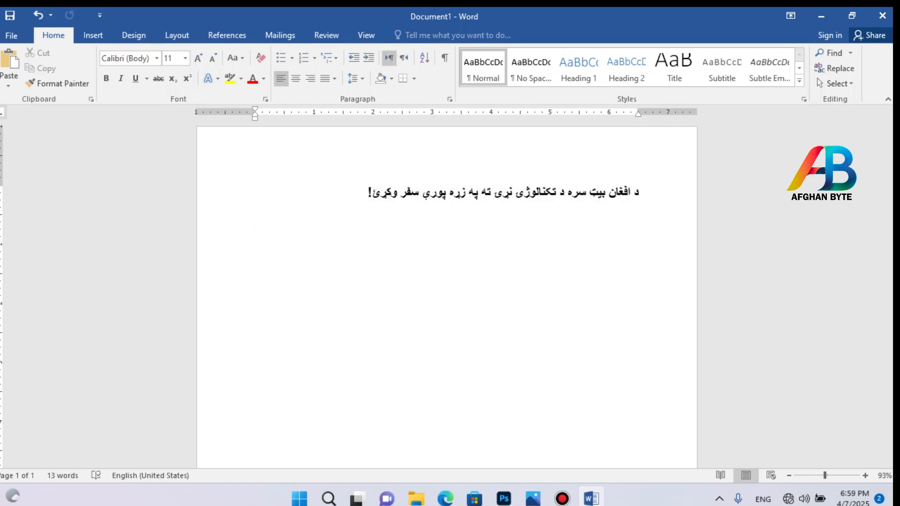
key(Return)
key(ctrl+shift)
key(ctrl+v)
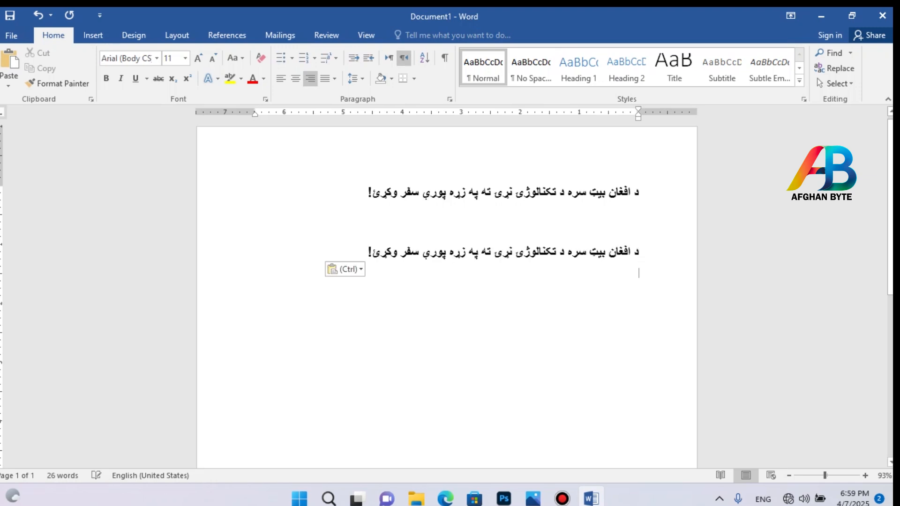
Step: Format the first sentence with red font colour and the Afghantype {Zarange} font
drag(368, 193, 640, 193)
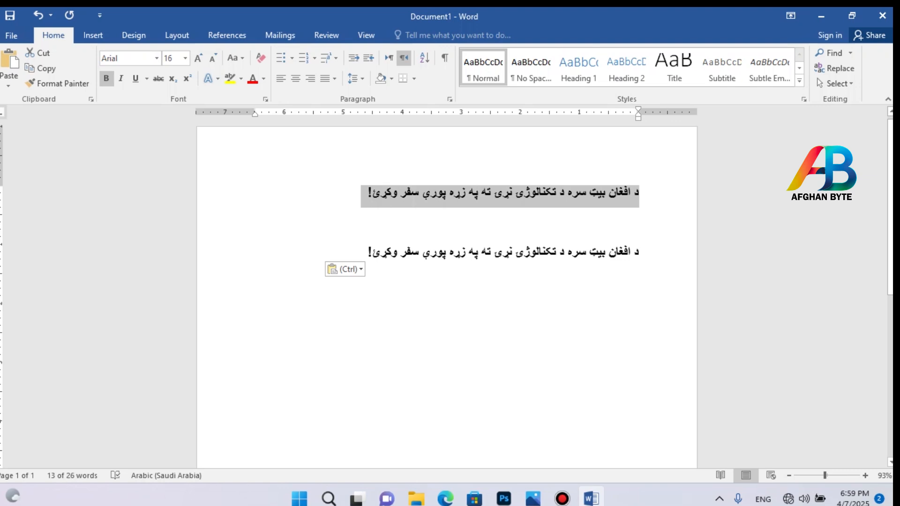
click(252, 79)
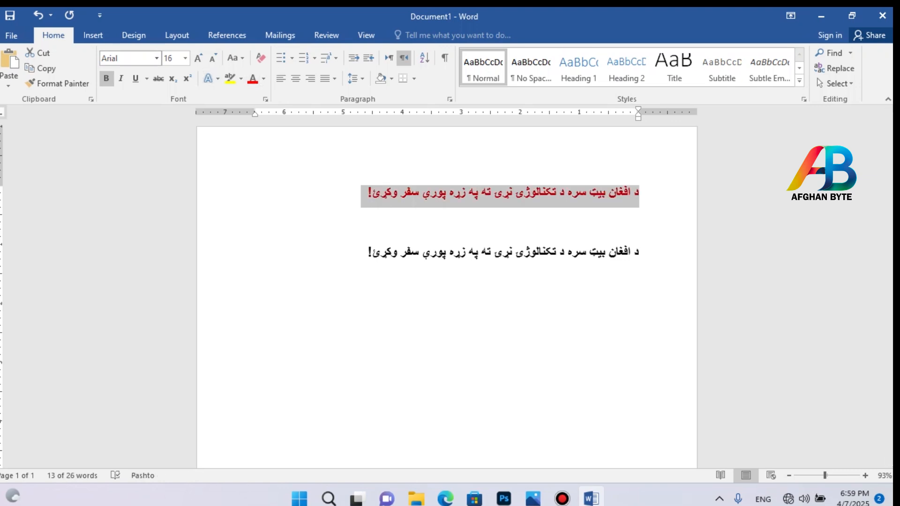
click(157, 58)
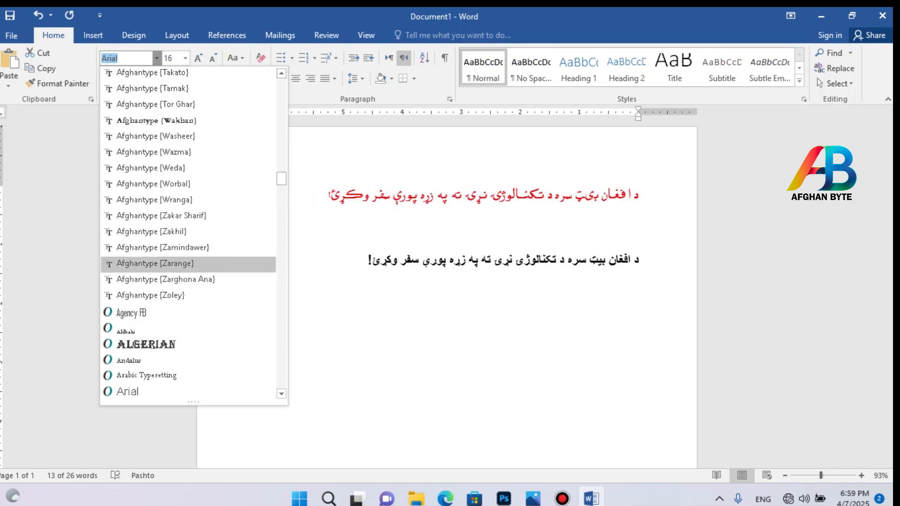
click(154, 263)
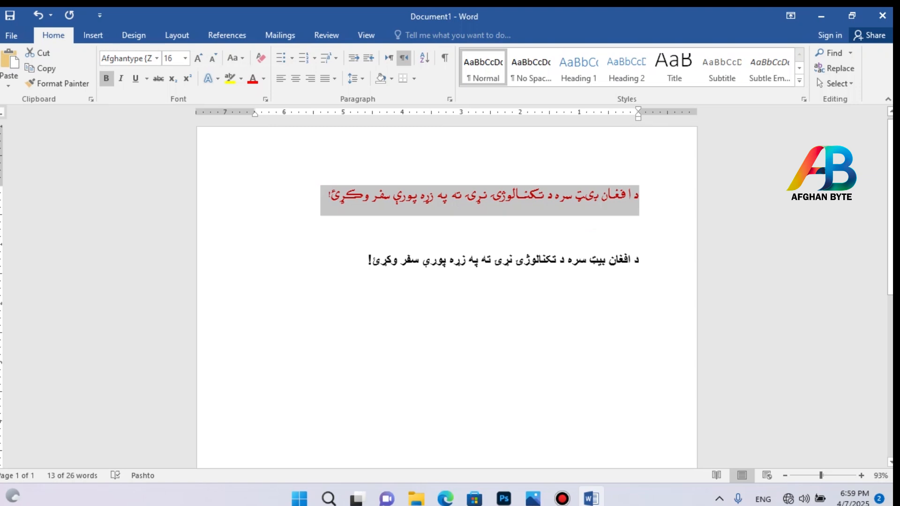
Step: Copy the first sentence's formatting onto the entire second sentence with Format Painter
drag(373, 262, 630, 262)
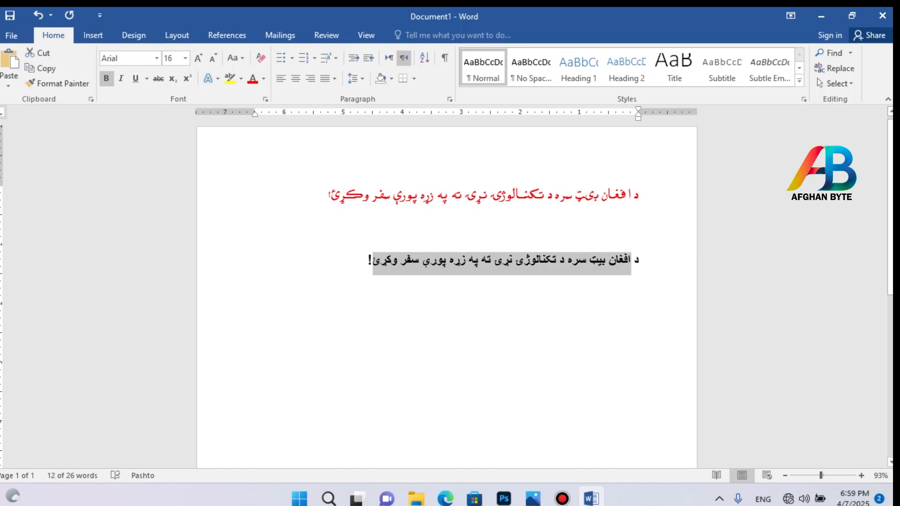
click(454, 262)
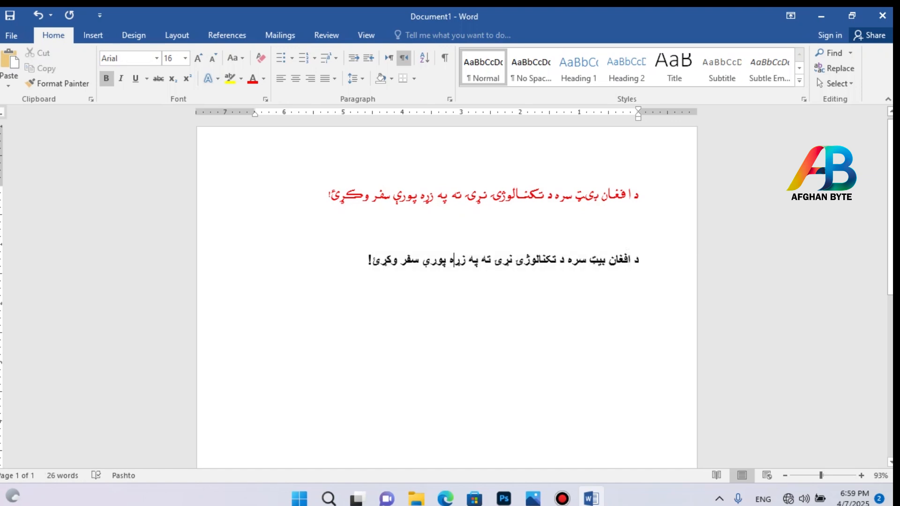
double_click(366, 196)
drag(330, 199, 506, 199)
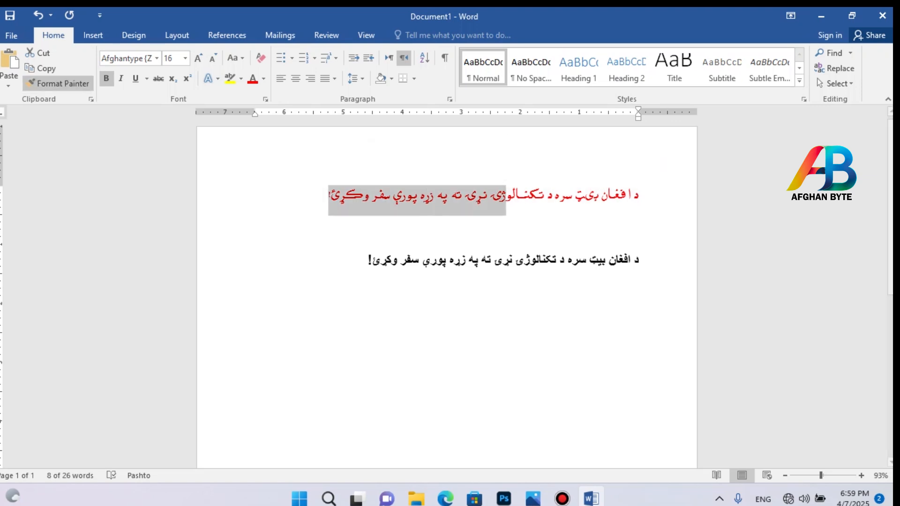
click(57, 83)
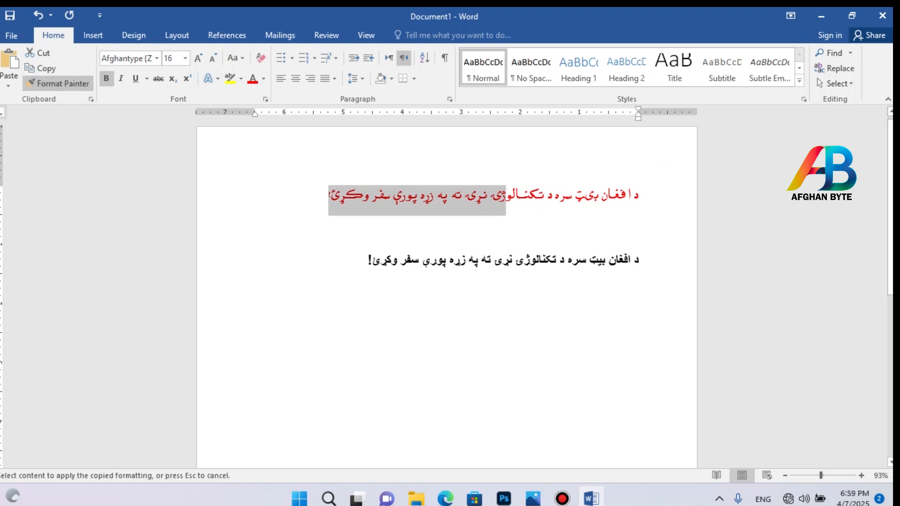
drag(368, 260, 640, 260)
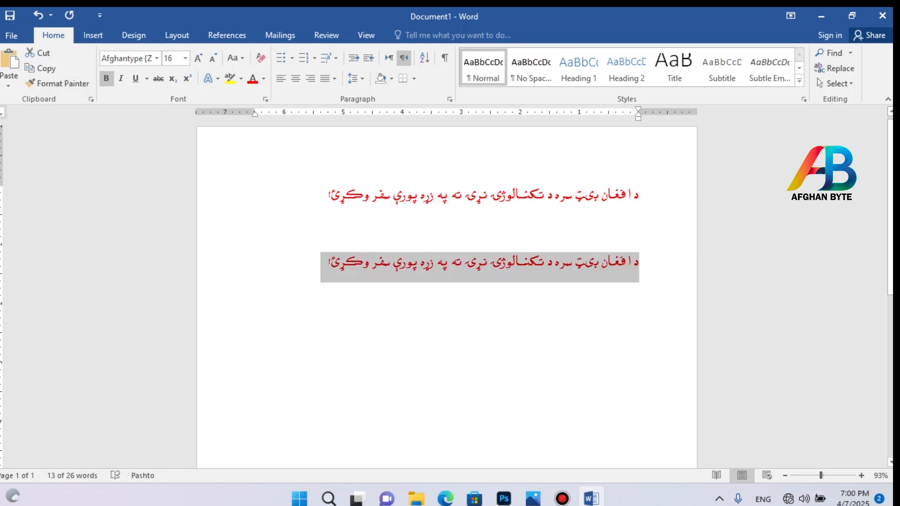
click(548, 263)
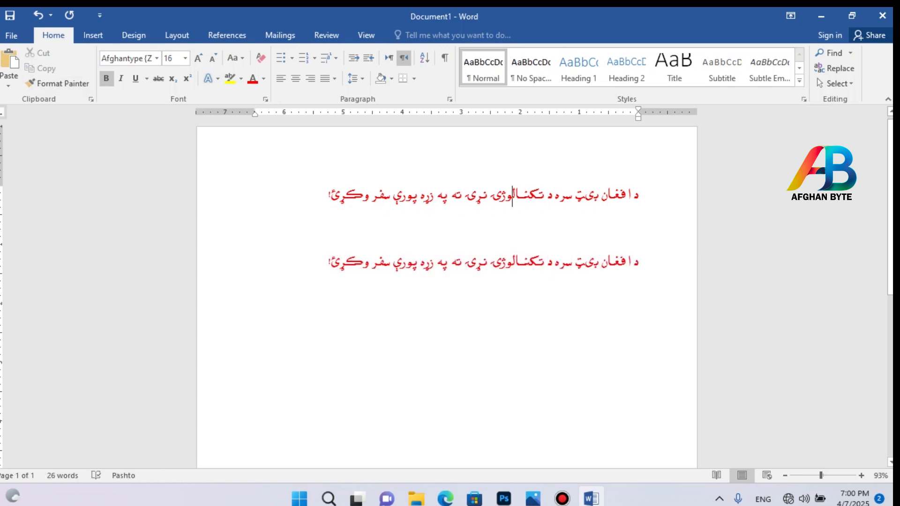
Step: Add the line "افغان بیټ" below the second sentence and enlarge it to 20 pt
click(506, 264)
key(End)
key(Return)
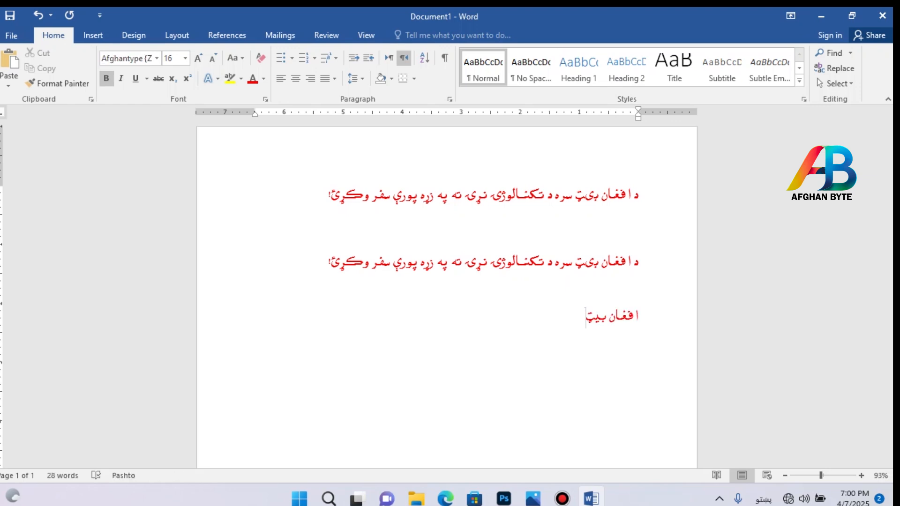
key(shift+Home)
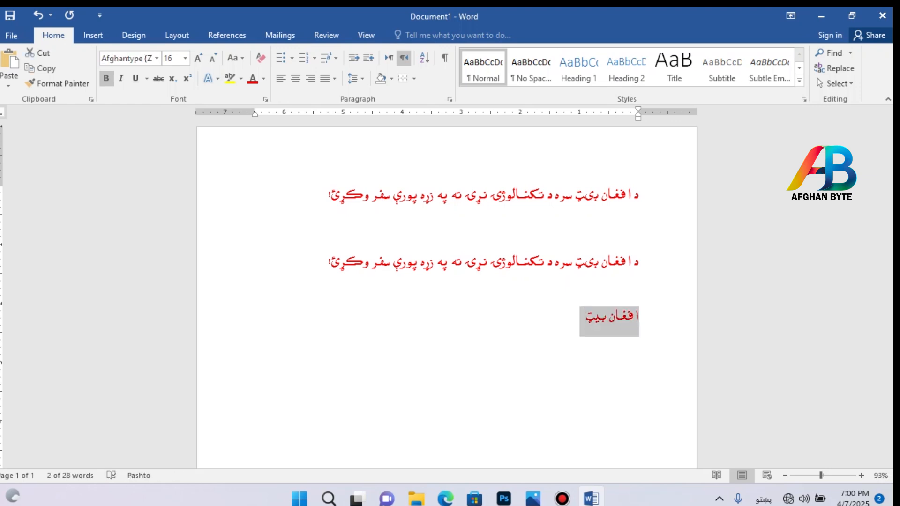
key(ctrl+shift+period)
key(ctrl+shift+period)
Step: Copy the "افغان بیټ" line and paste a duplicate directly beneath it
key(ctrl+c)
key(Down)
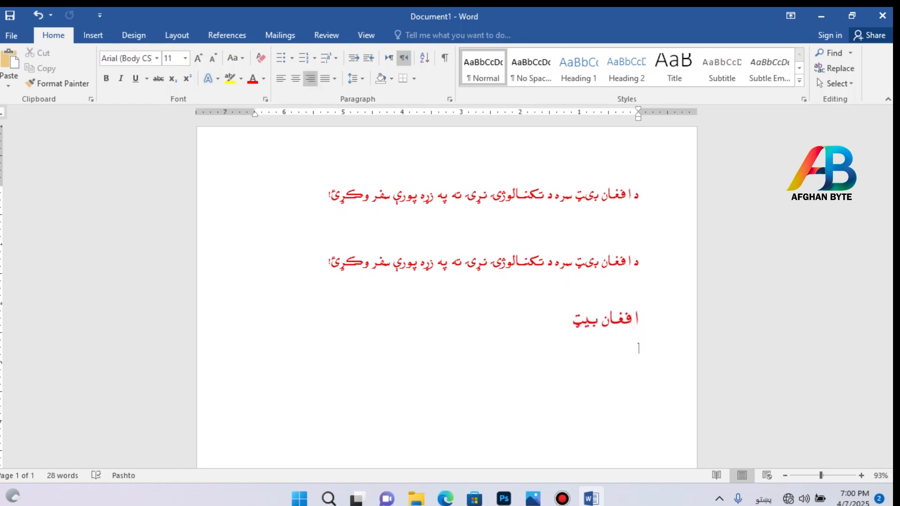
key(ctrl+v)
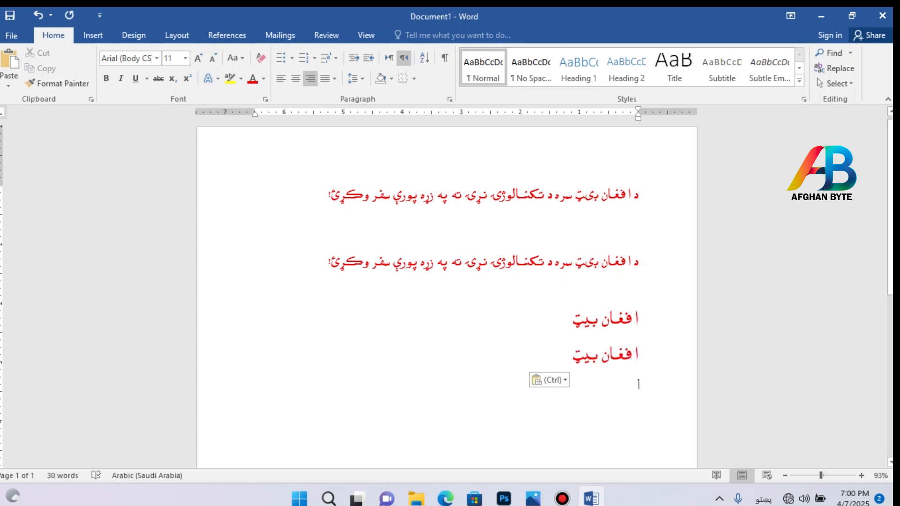
Step: Set the first "افغان بیټ" line in the Afghantype {Alama Rashad} font and enlarge it to 72 pt
click(654, 323)
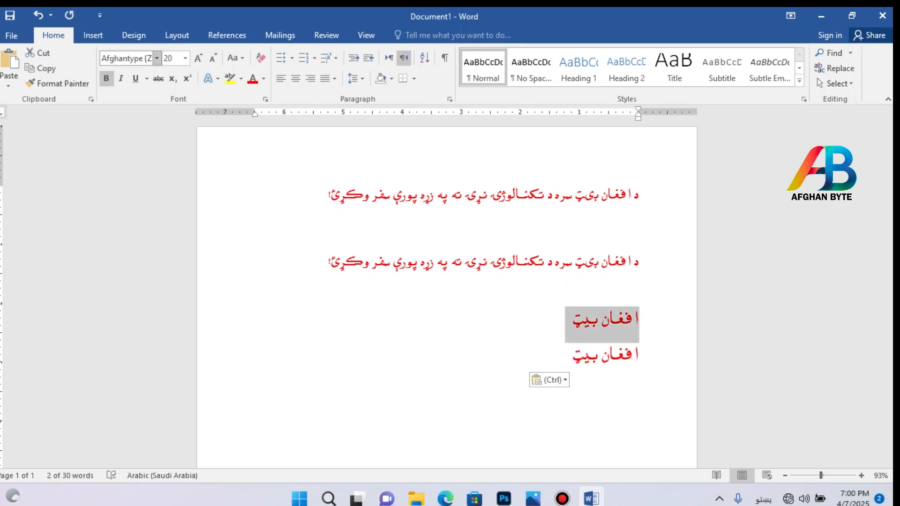
click(156, 58)
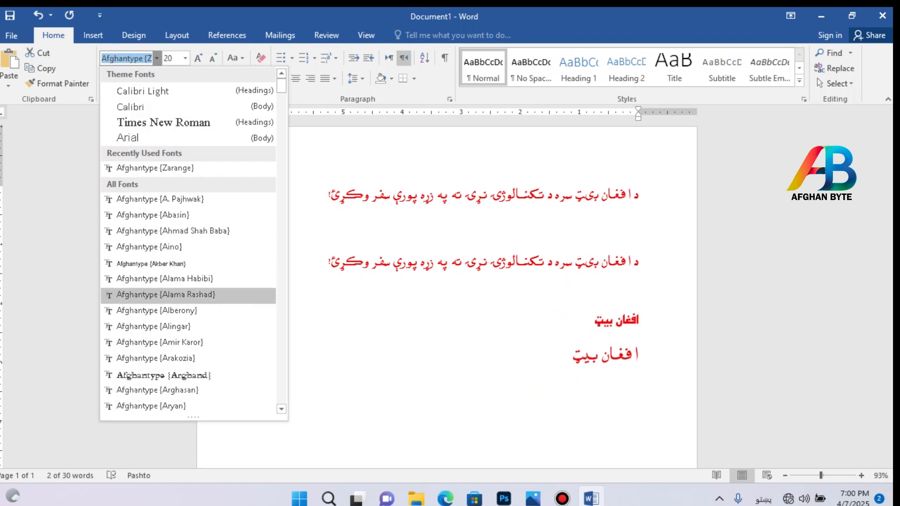
click(165, 295)
click(198, 58)
click(199, 58)
click(199, 59)
click(198, 58)
click(198, 58)
click(198, 58)
click(198, 58)
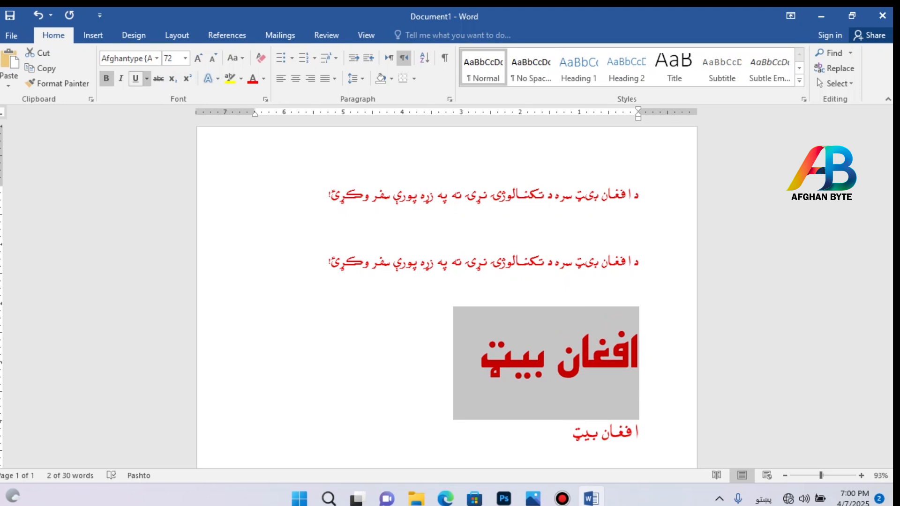
Step: Underline the enlarged "افغان بیټ" line and change its font colour to green
click(135, 78)
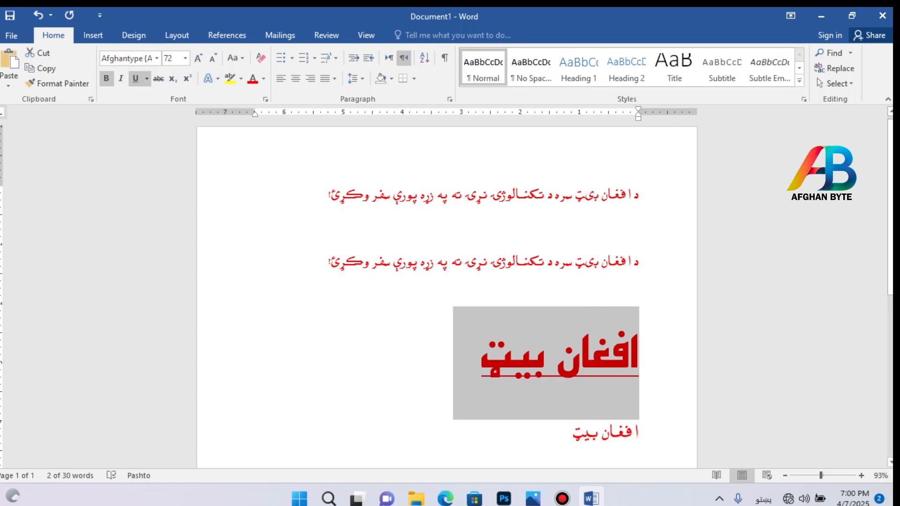
click(263, 78)
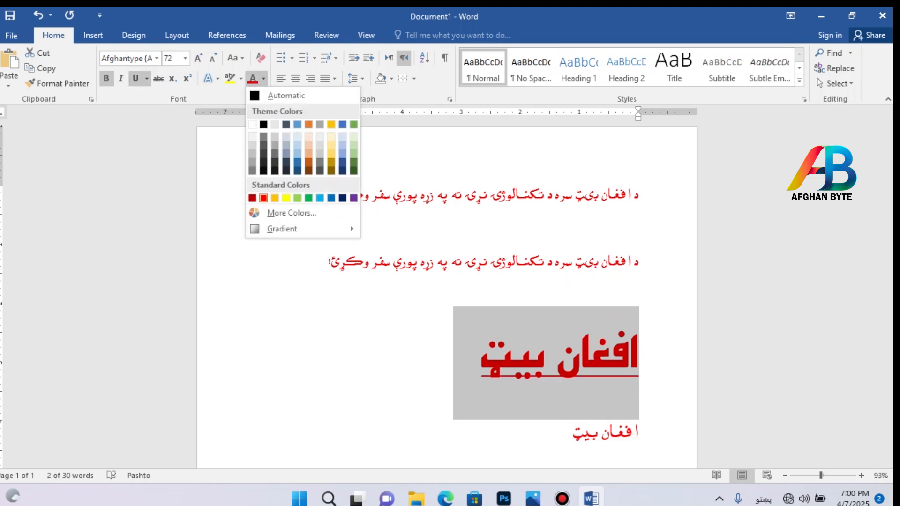
click(308, 197)
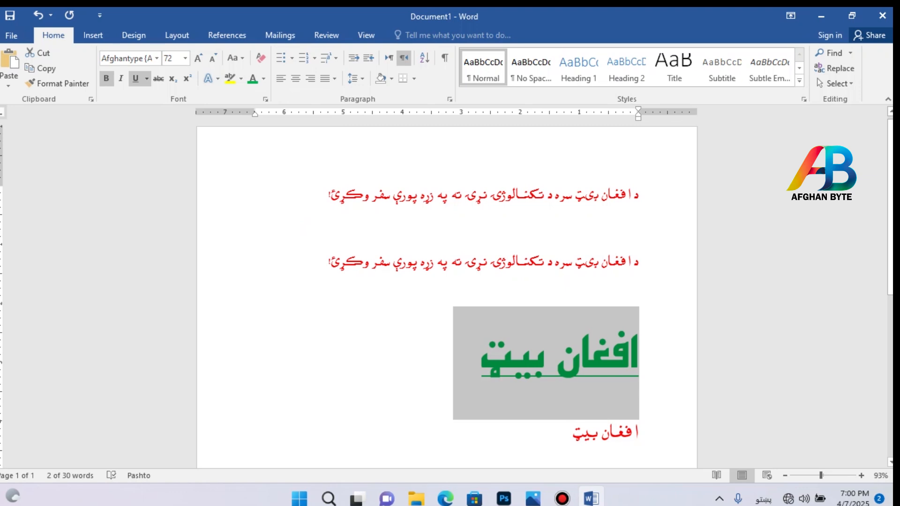
Step: Copy the formatting of the green "افغان بیټ" line onto the duplicate line beneath it
click(534, 359)
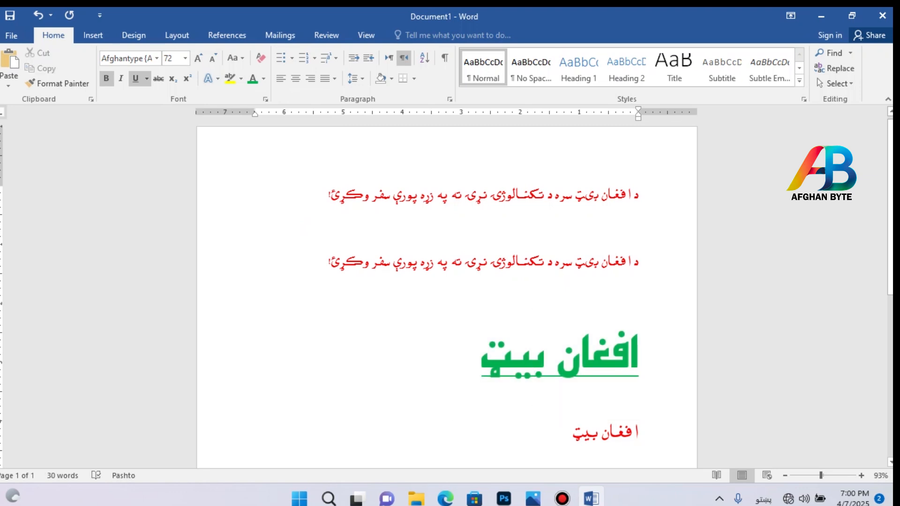
triple_click(610, 432)
click(580, 359)
key(End)
key(shift+Right)
key(shift+Right)
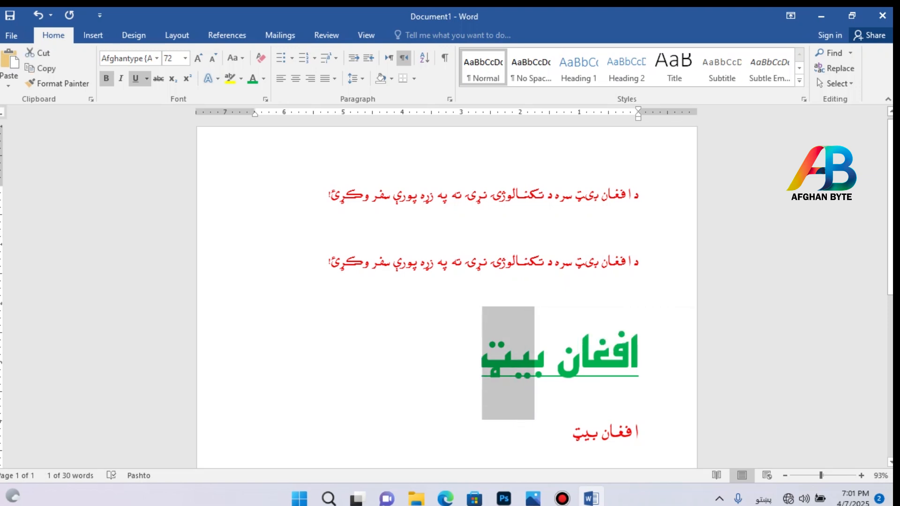
click(591, 435)
triple_click(587, 435)
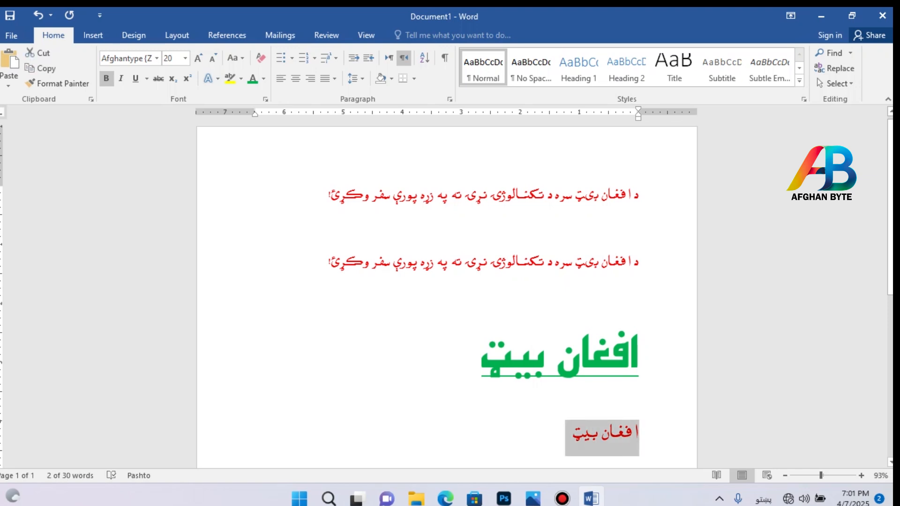
key(ctrl+shift+v)
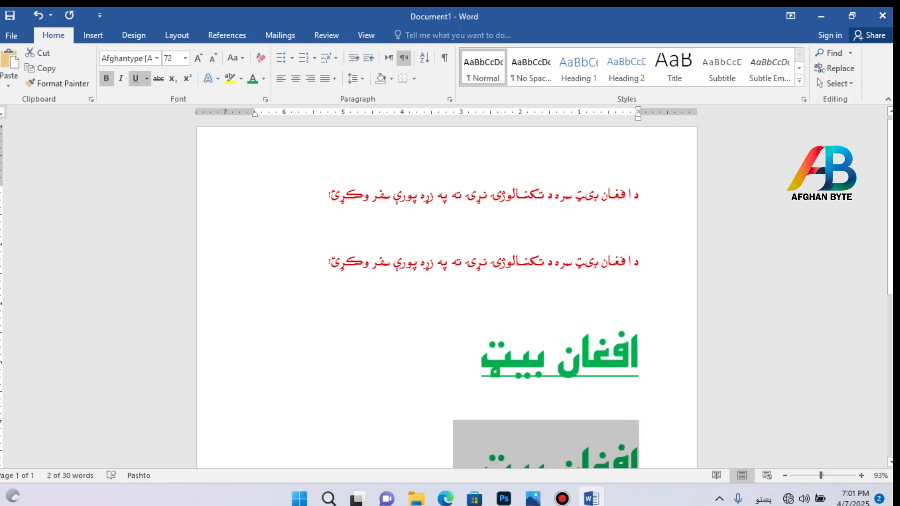
scroll(447, 291, down, 3)
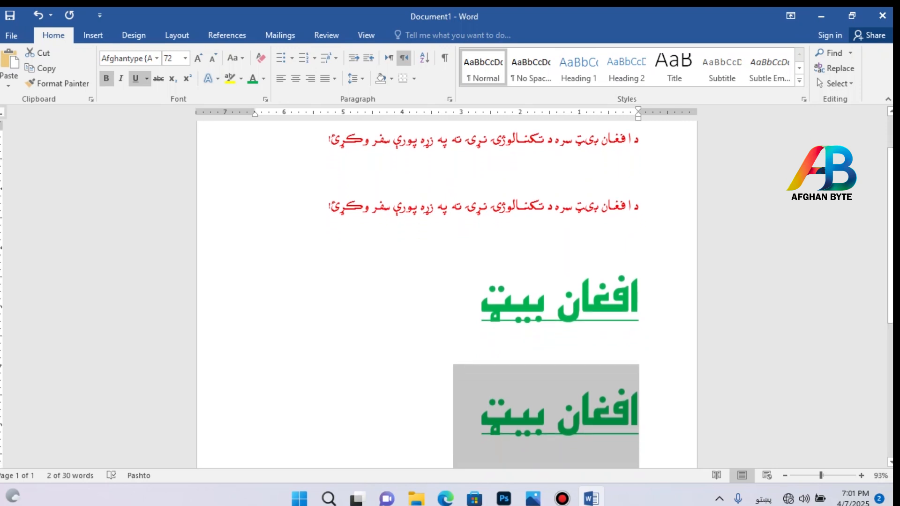
click(593, 302)
drag(630, 416, 557, 416)
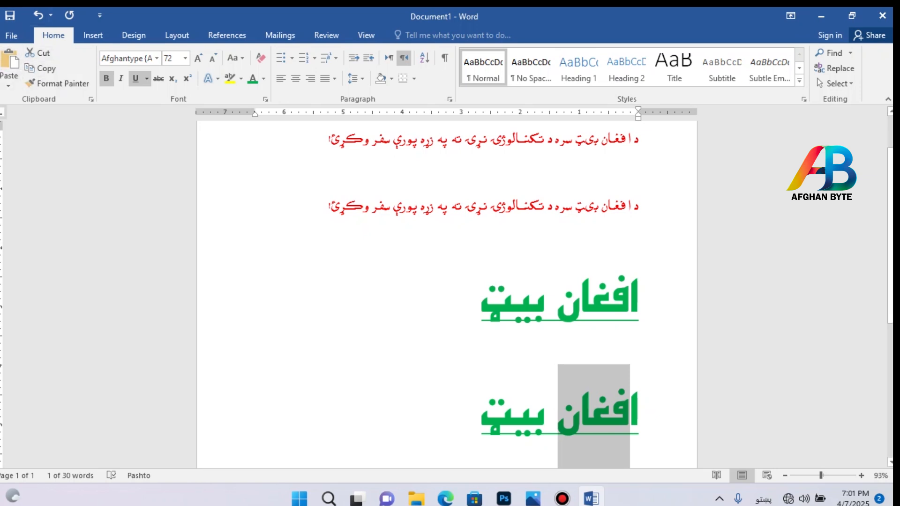
Step: Delete the second sentence and both "افغان بیټ" lines, keeping only the first sentence
click(328, 208)
key(shift+End)
key(shift+Home)
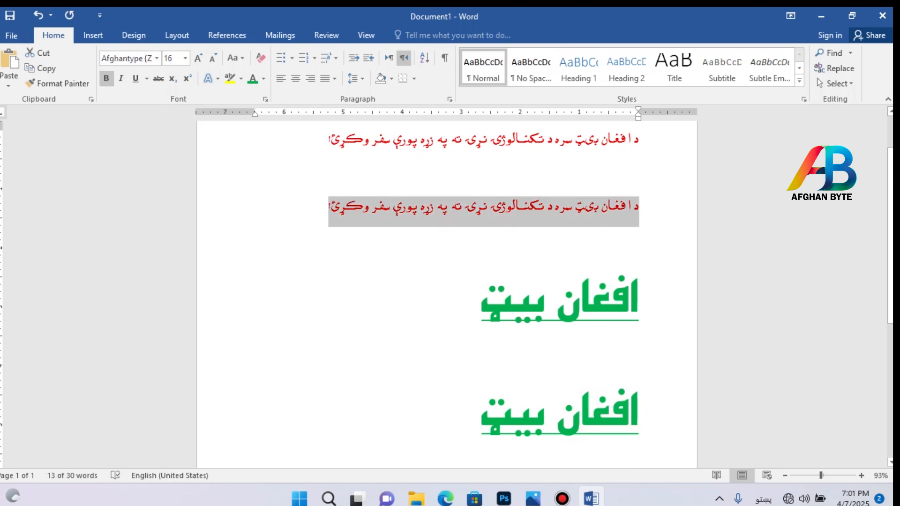
key(Delete)
key(ctrl+a)
key(Delete)
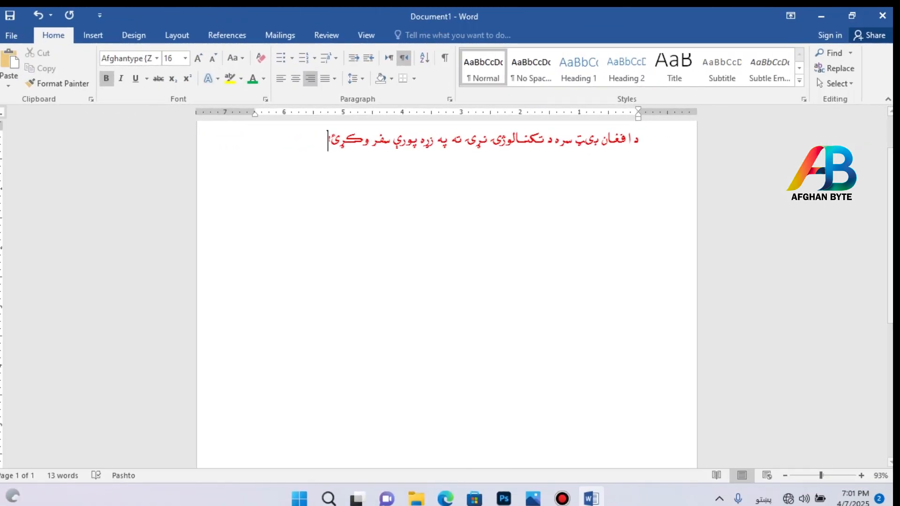
Step: Remove the bold formatting from the whole remaining sentence
click(106, 78)
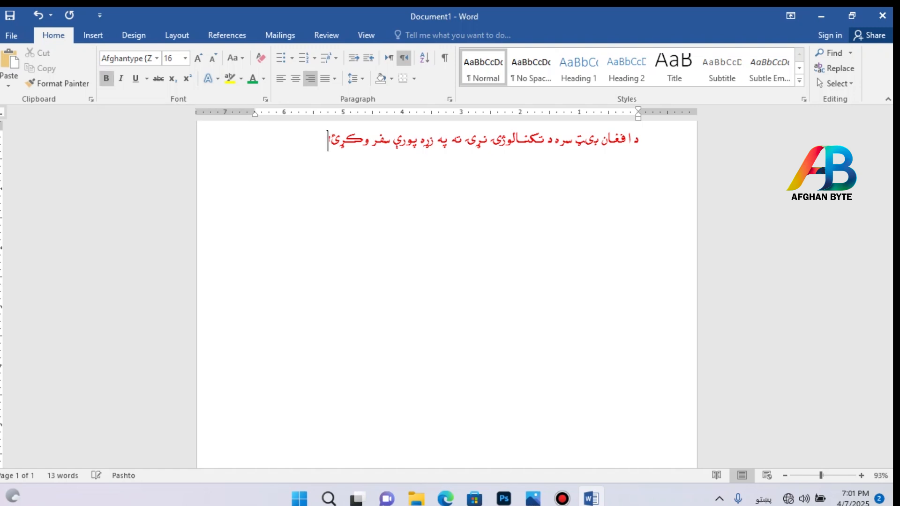
key(ctrl+a)
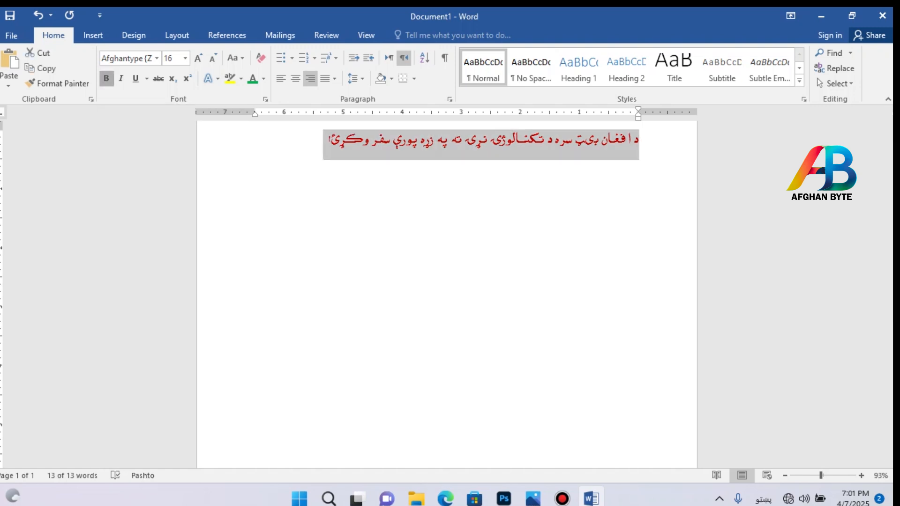
mouse_move(821, 475)
mouse_down()
mouse_move(833, 476)
mouse_move(826, 475)
mouse_up()
Step: Try switching bold on and off for the word "تکنالوژۍ"
click(595, 149)
drag(513, 149, 594, 149)
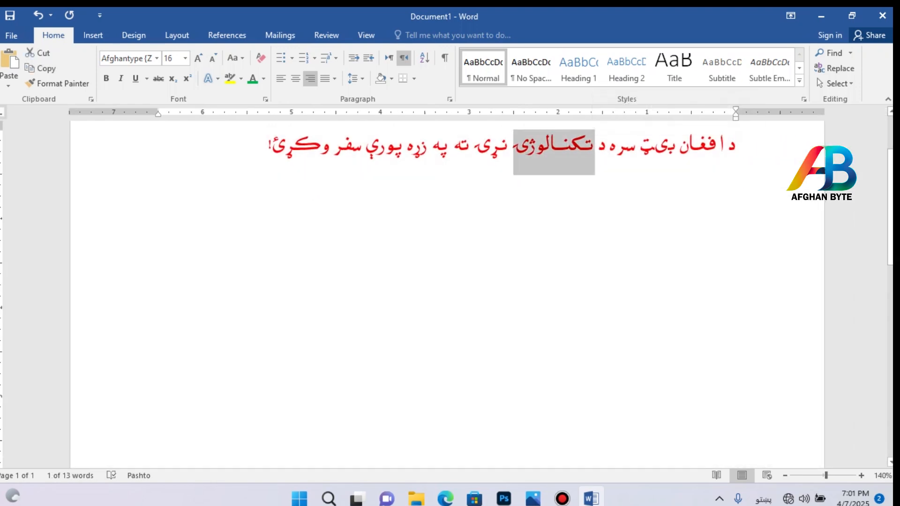
key(ctrl+b)
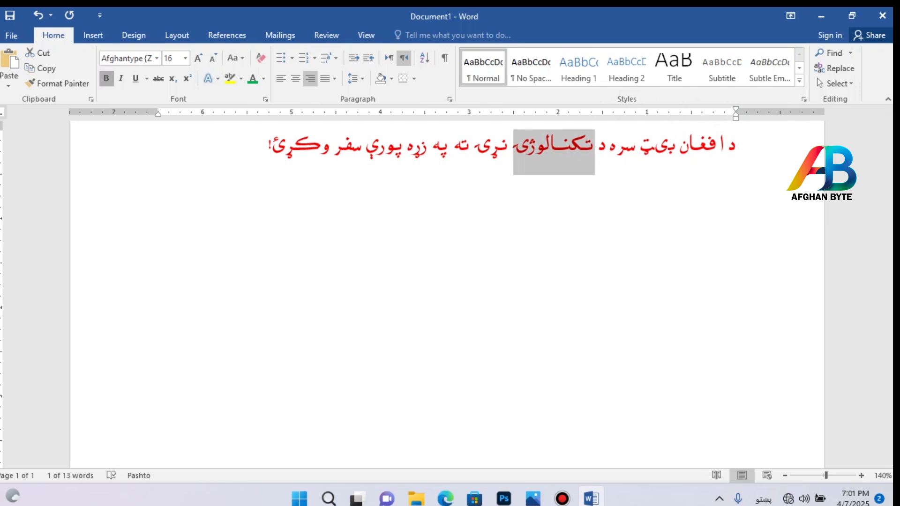
click(106, 78)
click(106, 79)
click(106, 78)
click(528, 144)
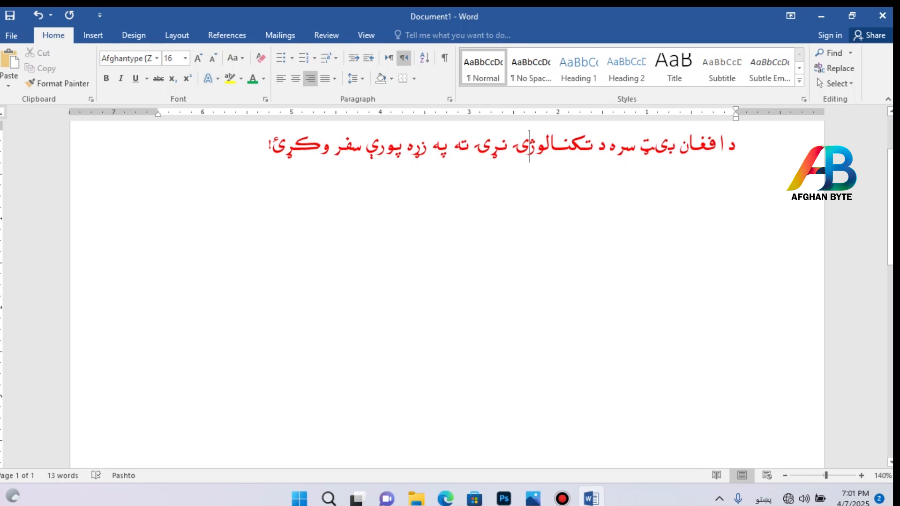
Step: Change the font of the whole sentence to Calibri (Body), keeping it non-bold
key(ctrl+a)
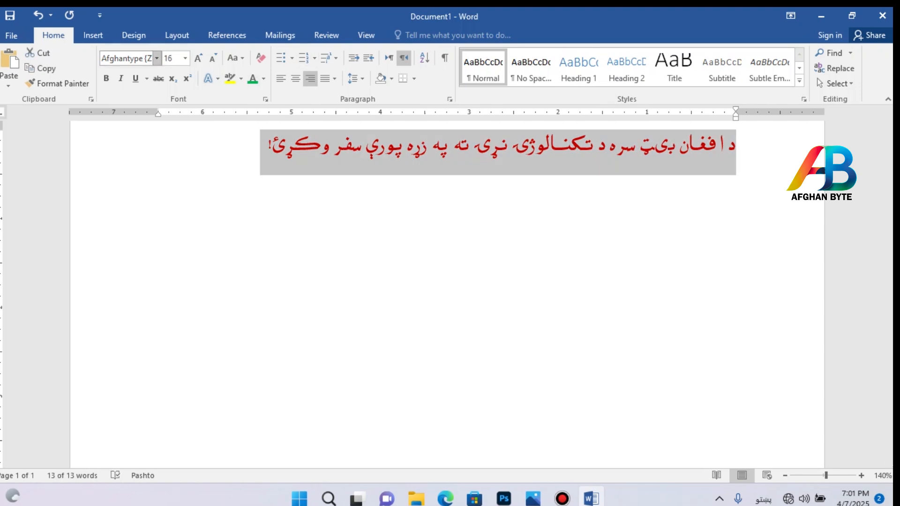
click(156, 58)
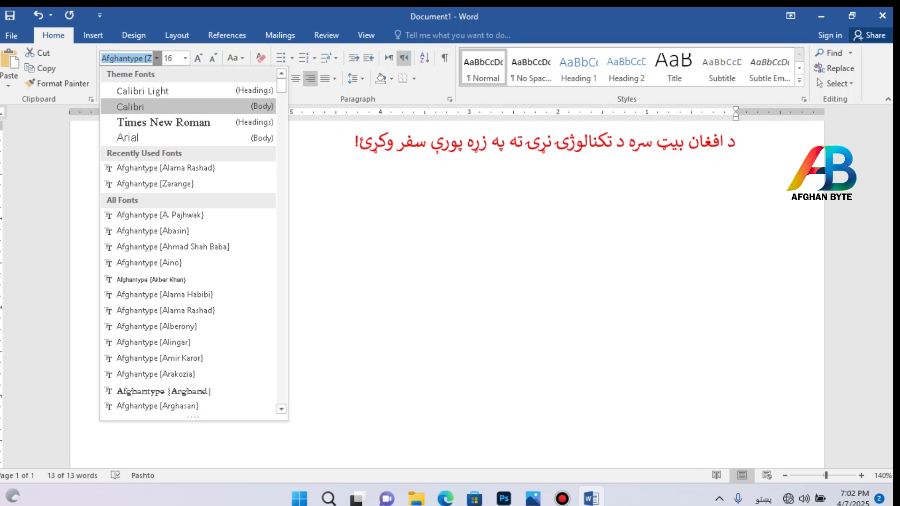
click(140, 107)
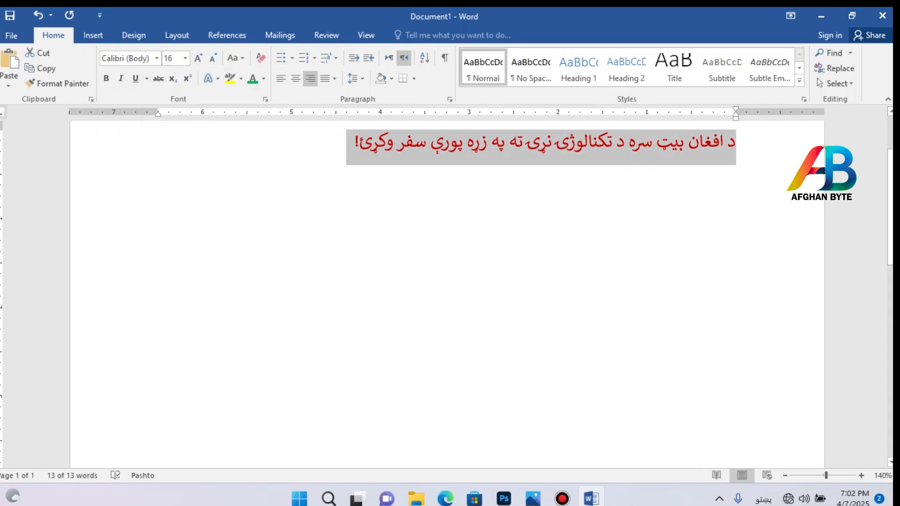
click(106, 78)
click(106, 78)
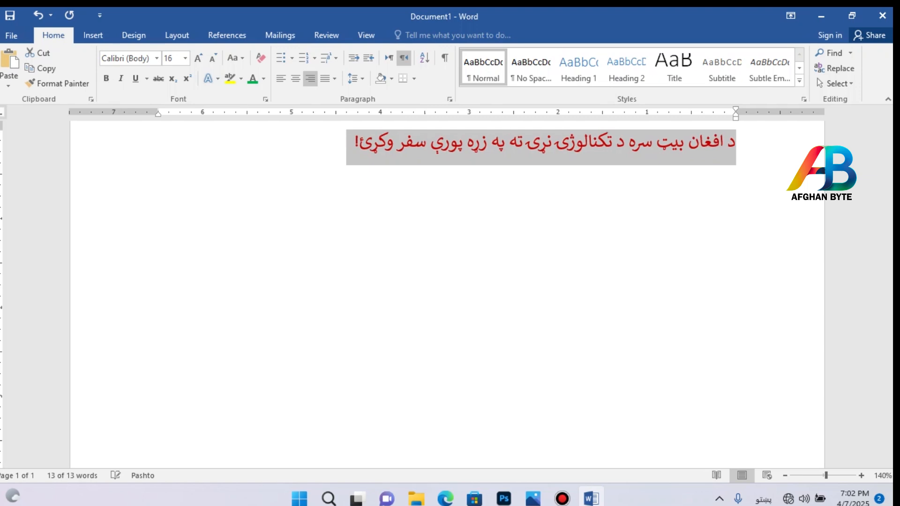
Step: Make only the word "تکنالوژۍ" in the sentence bold
click(585, 142)
double_click(584, 142)
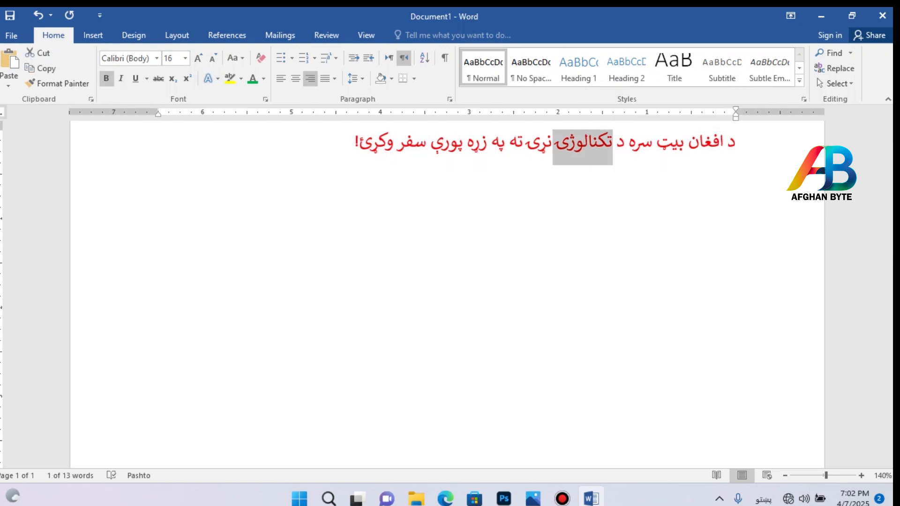
click(106, 78)
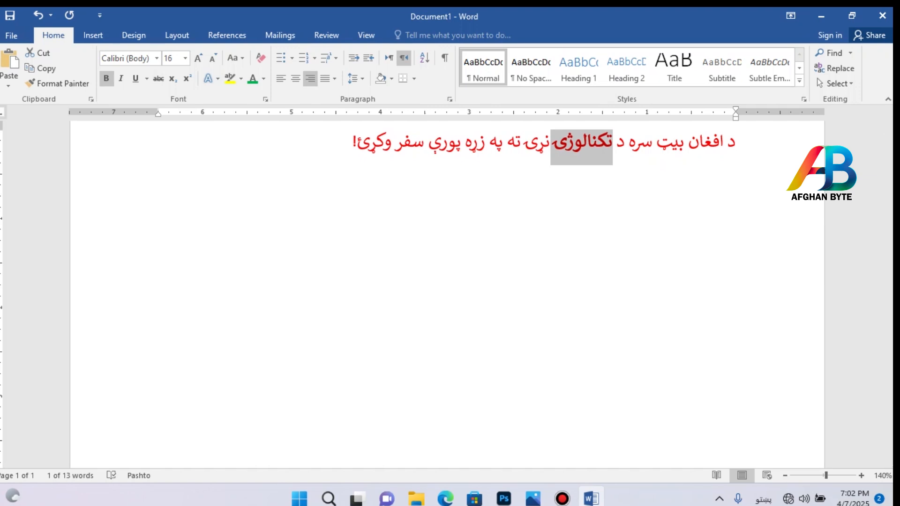
Step: Try italic on the whole sentence and switch it off again
drag(351, 144, 736, 144)
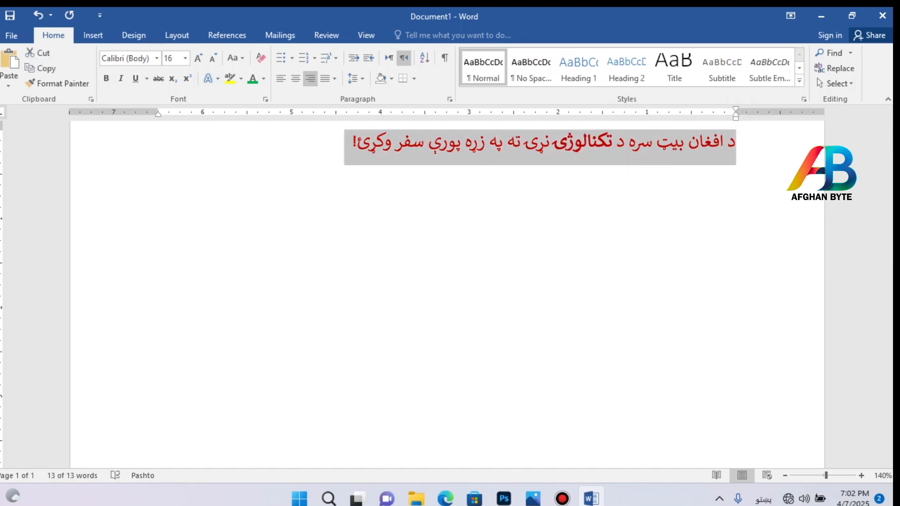
click(120, 78)
click(121, 79)
click(121, 78)
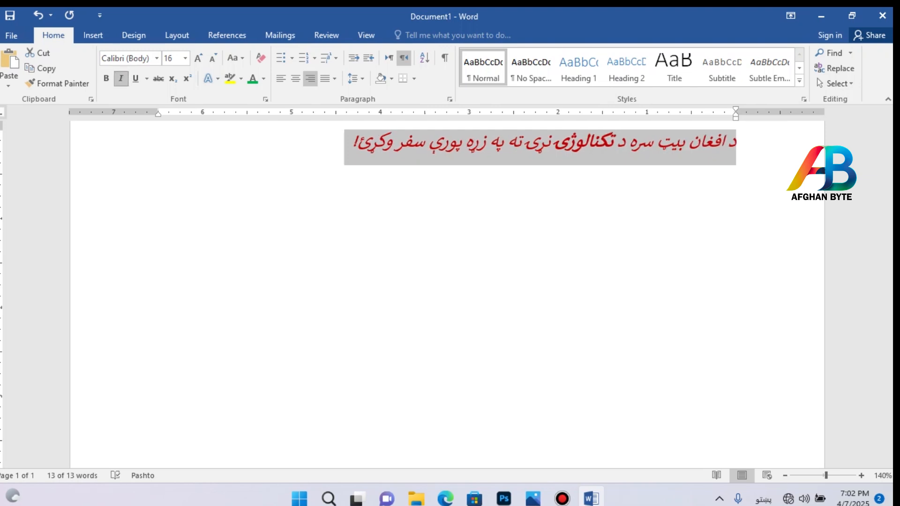
click(121, 79)
click(121, 78)
click(121, 78)
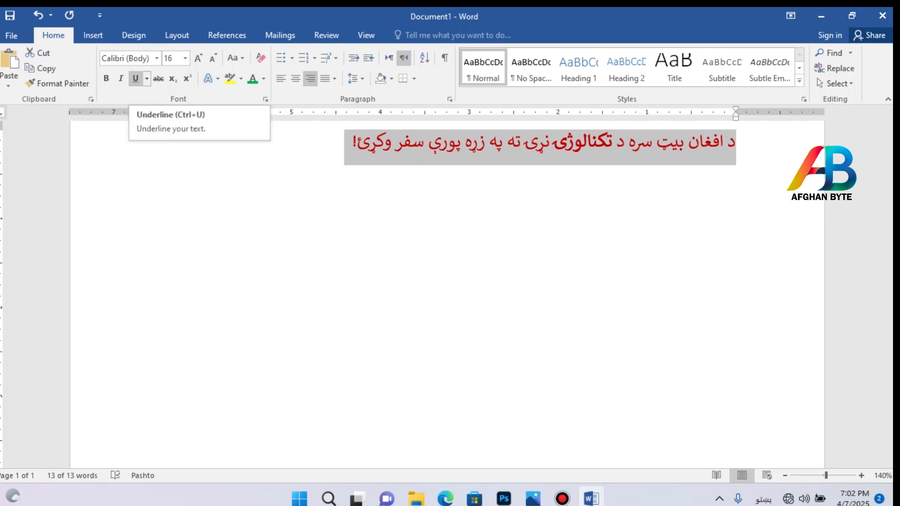
Step: Try underline and strikethrough in turn on the whole sentence, removing each again
click(135, 78)
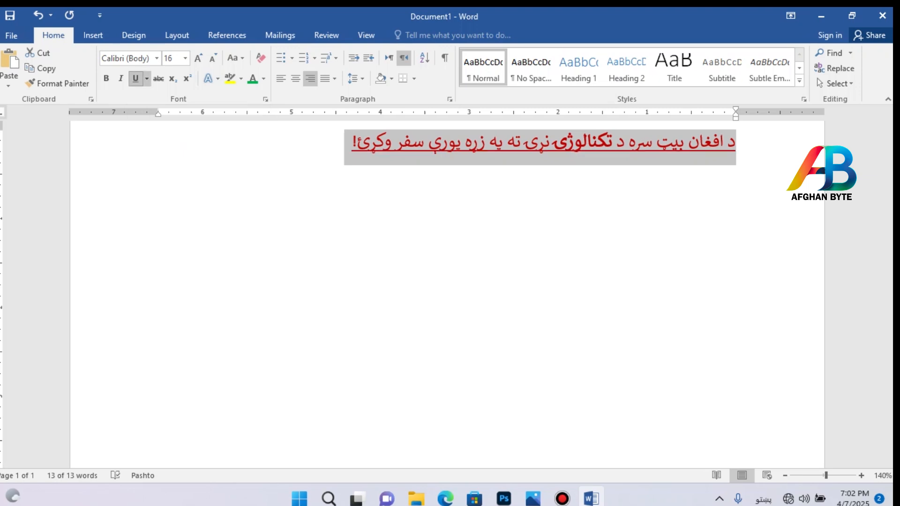
click(135, 78)
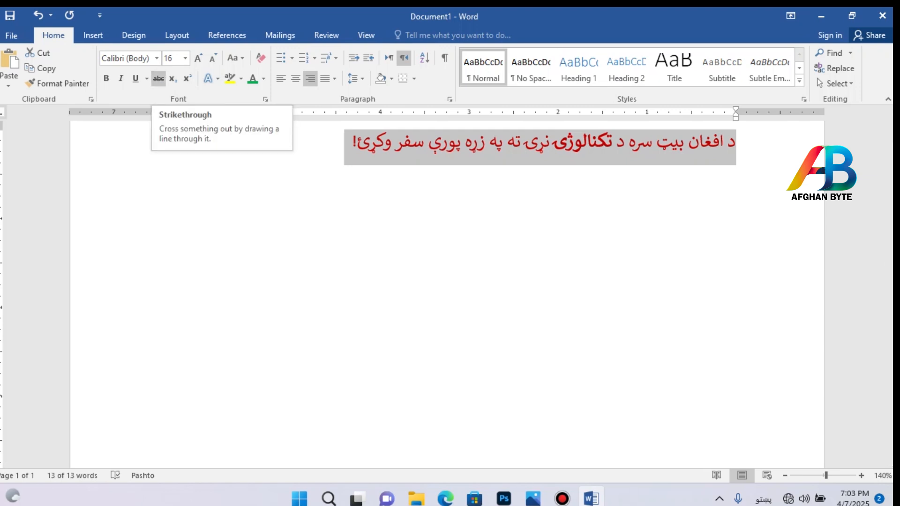
click(159, 78)
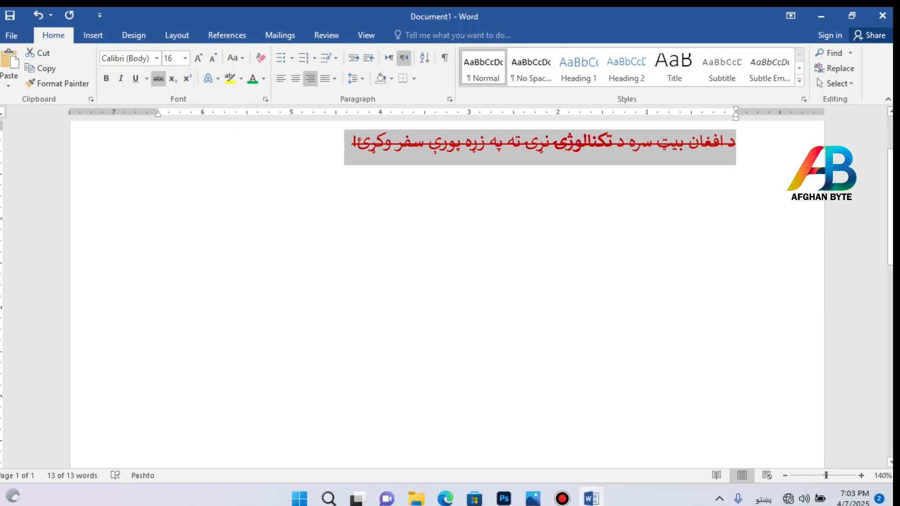
key(ctrl+z)
key(ctrl+y)
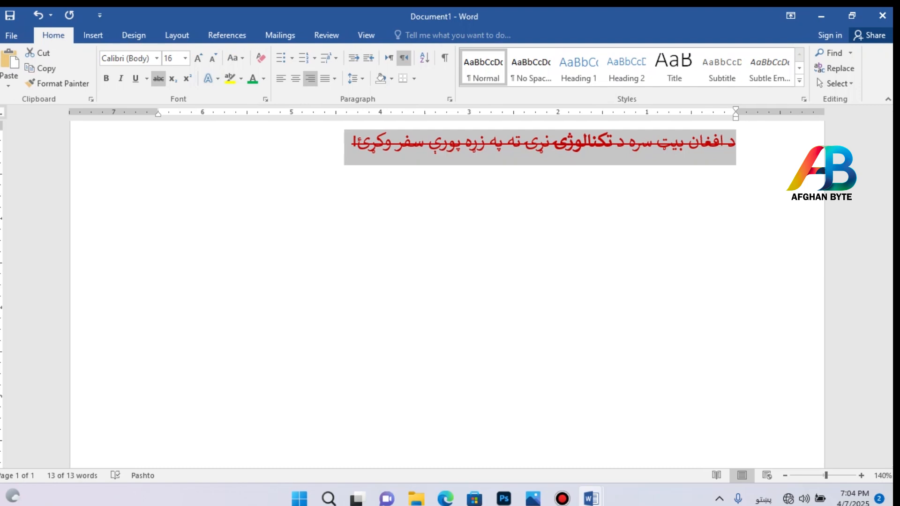
key(ctrl+z)
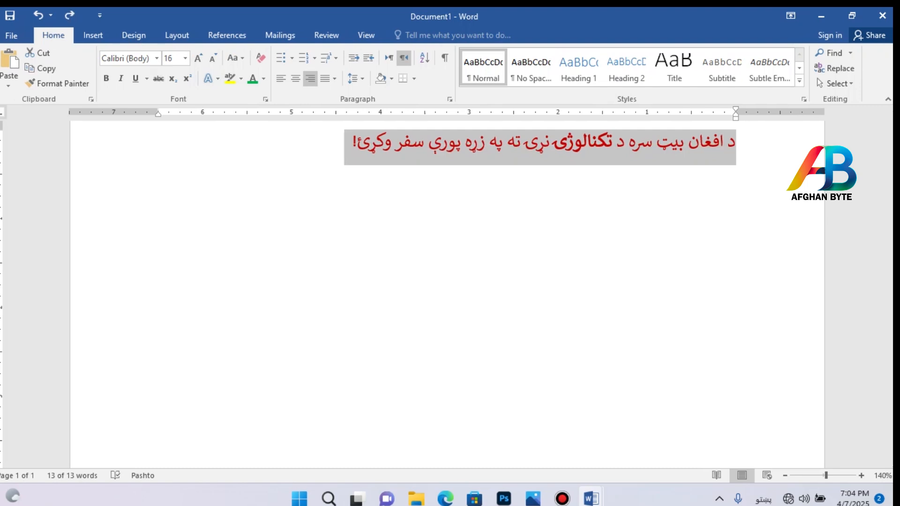
Step: Add the line "Alt + H + 4" in bold 12 pt Times New Roman beneath the sentence
key(alt)
key(h)
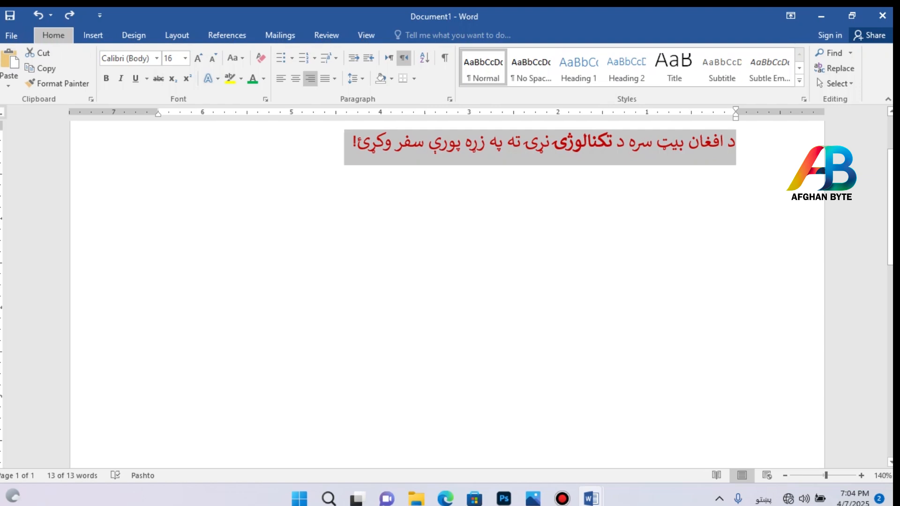
key(4)
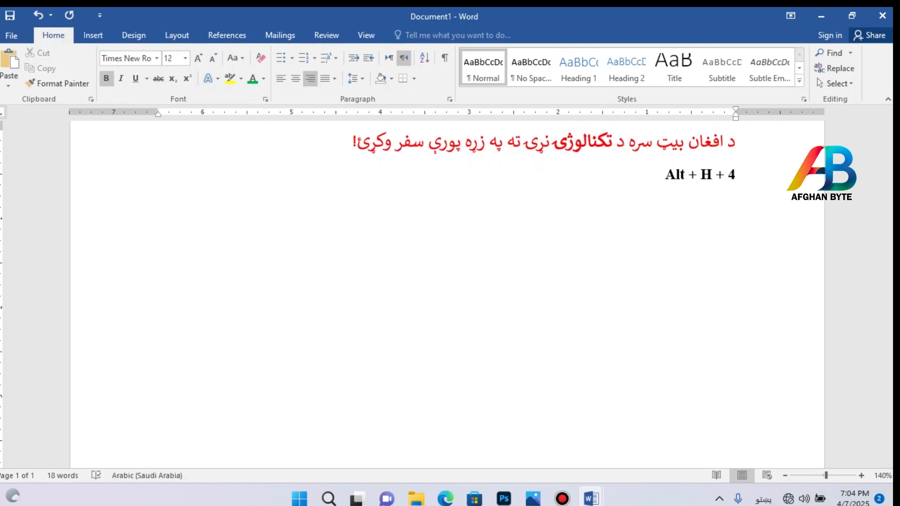
Step: Switch the input language to English and add the text "A2" below the "Alt + H + 4" line
key(Return)
key(Return)
key(alt+shift)
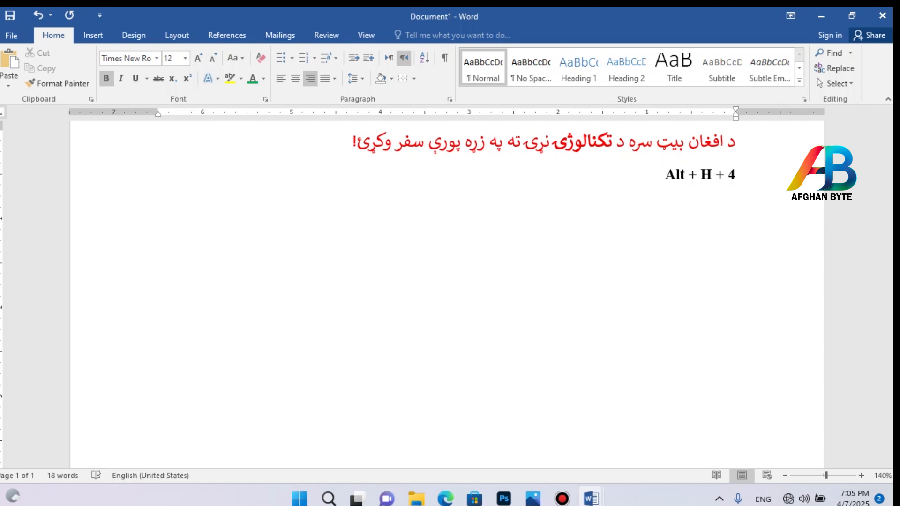
text(A2)
Step: Enlarge all text in the document to 26 pt
key(ctrl+a)
key(ctrl+shift+period)
key(ctrl+shift+period)
key(ctrl+shift+period)
key(ctrl+shift+period)
key(ctrl+shift+period)
key(ctrl+shift+period)
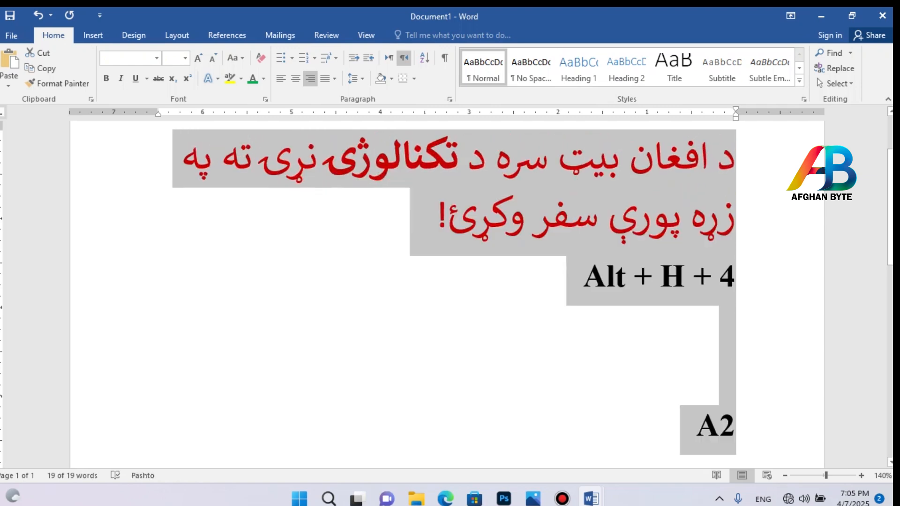
Step: Remove the blank lines above "A2" and format its 2 as superscript
click(719, 427)
drag(719, 426, 735, 427)
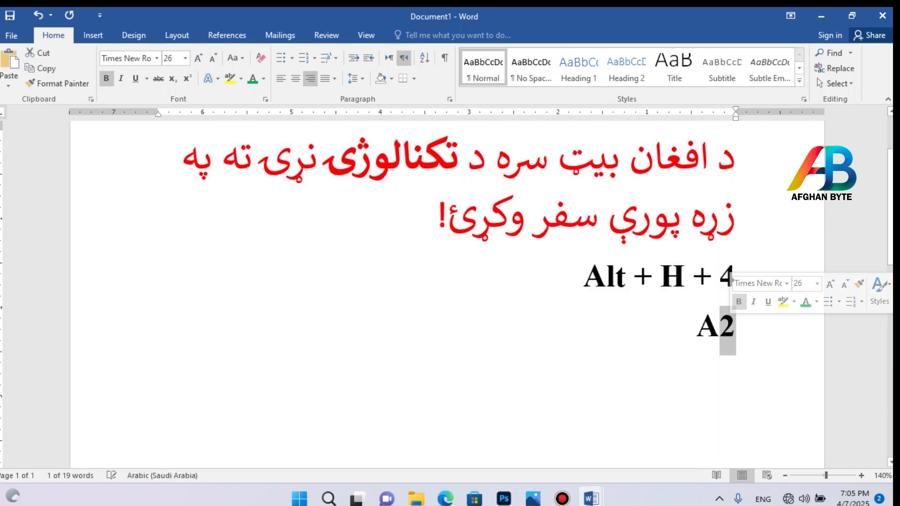
key(alt+h)
key(4)
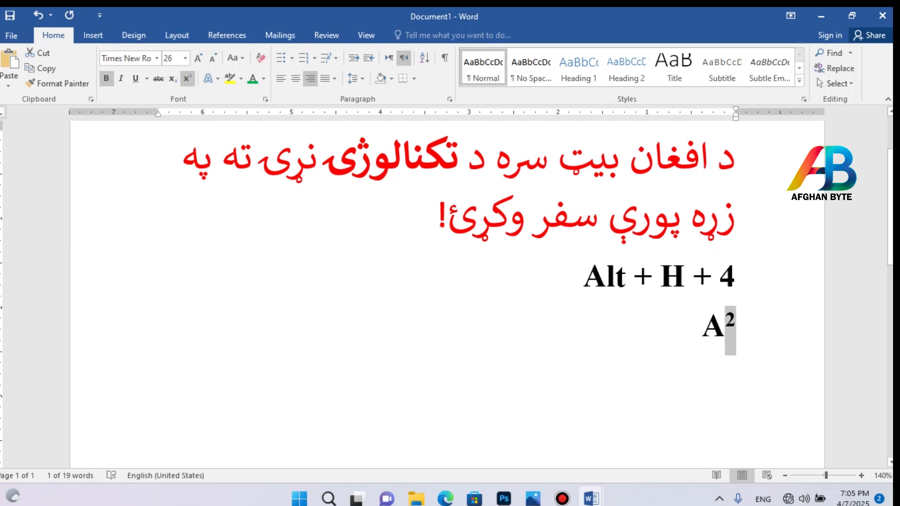
Step: Change the 2 after the letter A to subscript
click(725, 328)
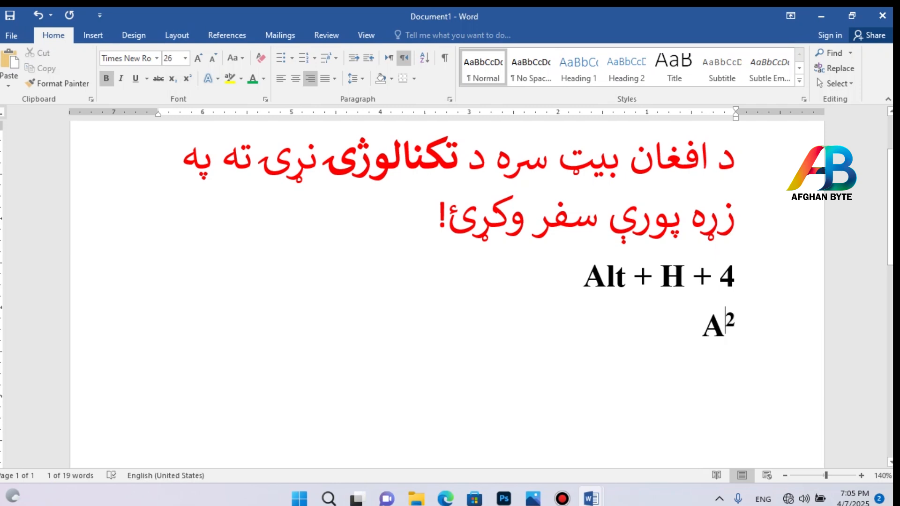
drag(725, 328, 735, 328)
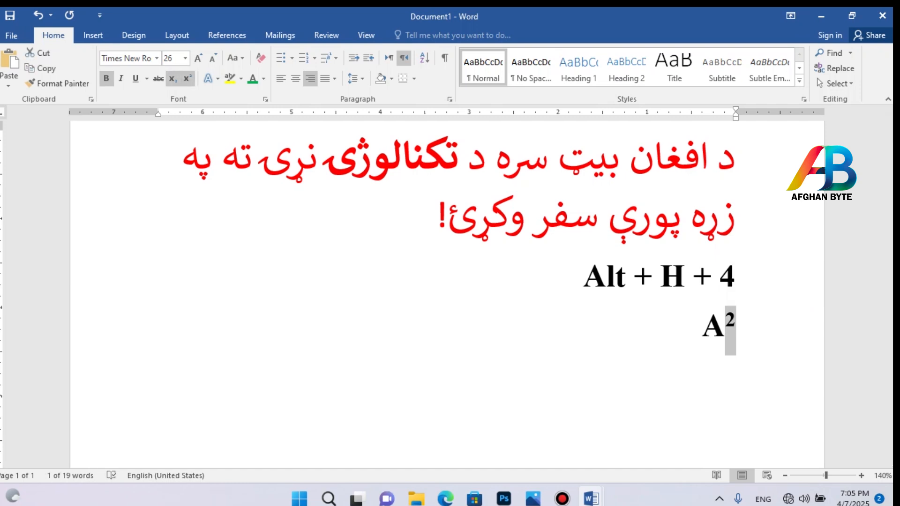
click(173, 78)
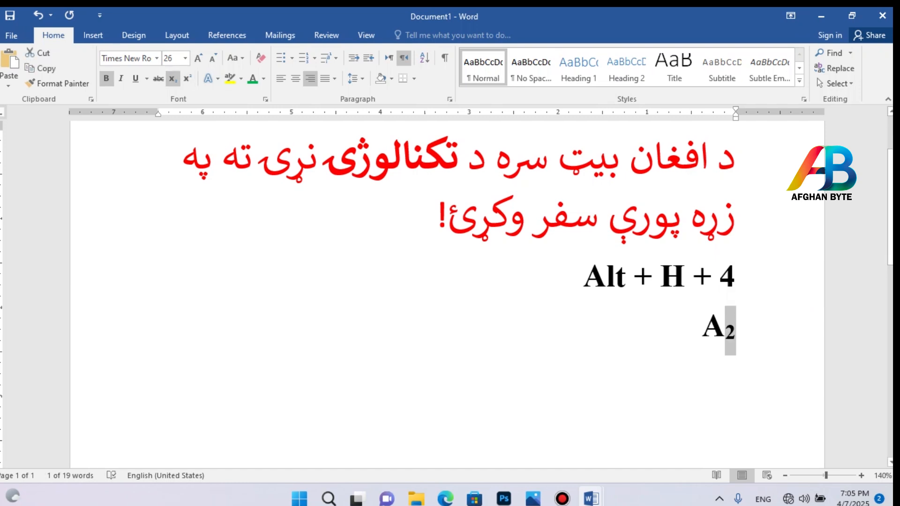
click(736, 332)
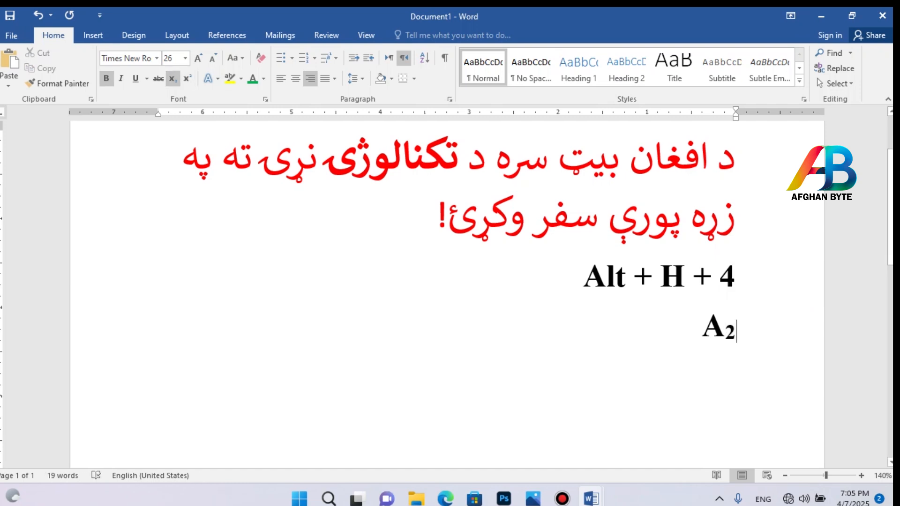
Step: Toggle subscript off and on for the 2 after the A, finishing with superscript formatting
drag(725, 331, 734, 332)
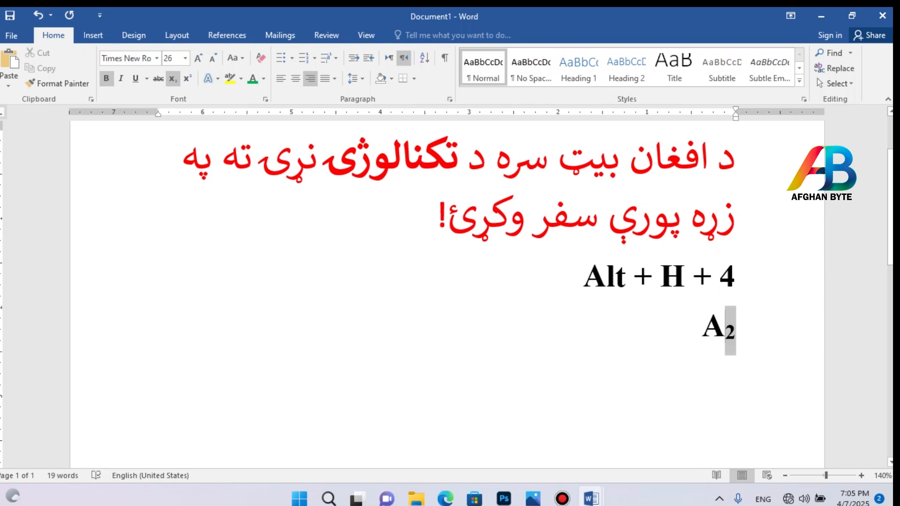
key(ctrl+equal)
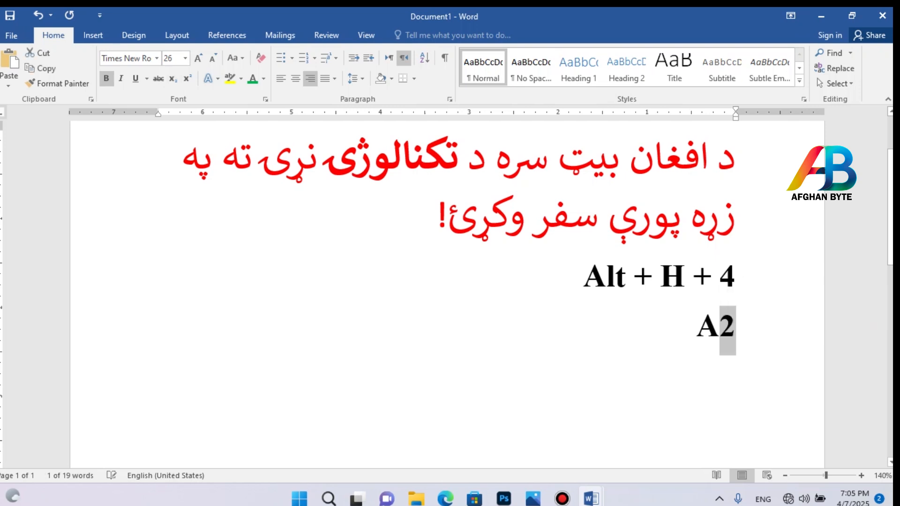
key(ctrl+equal)
key(ctrl+equal)
key(ctrl+equal)
key(ctrl+shift+equal)
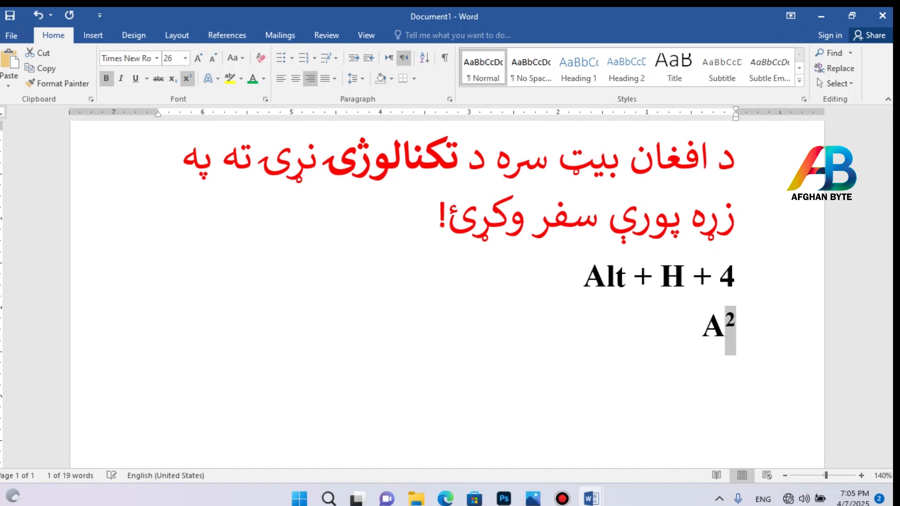